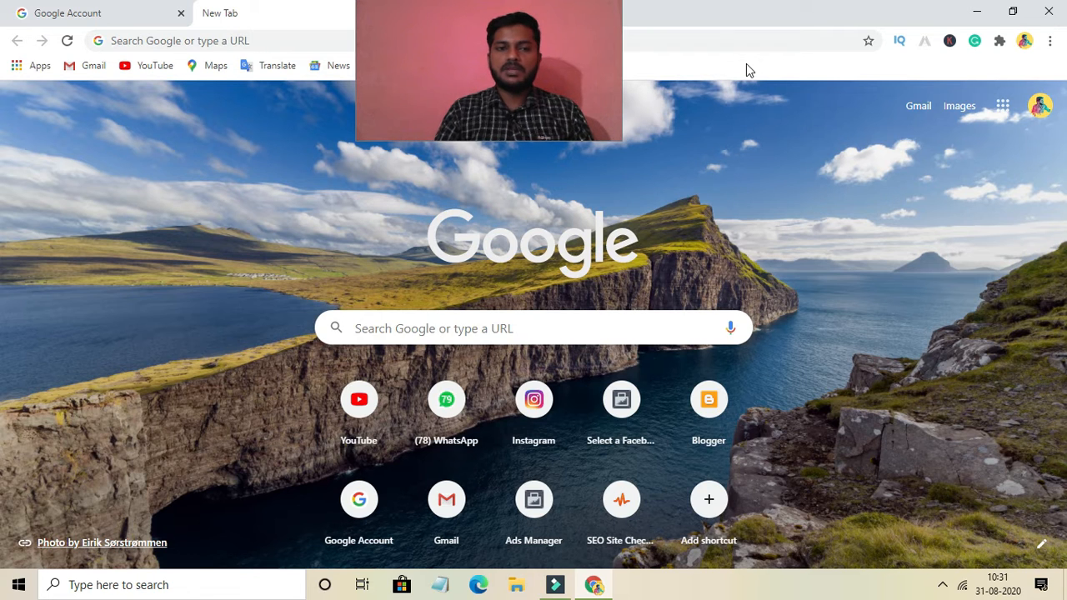
Go to business.facebook.com and open the campaigns list in Ads Manager
{"action": "left_click_drag", "start_coordinate": [537, 51], "coordinate": [902, 189]}
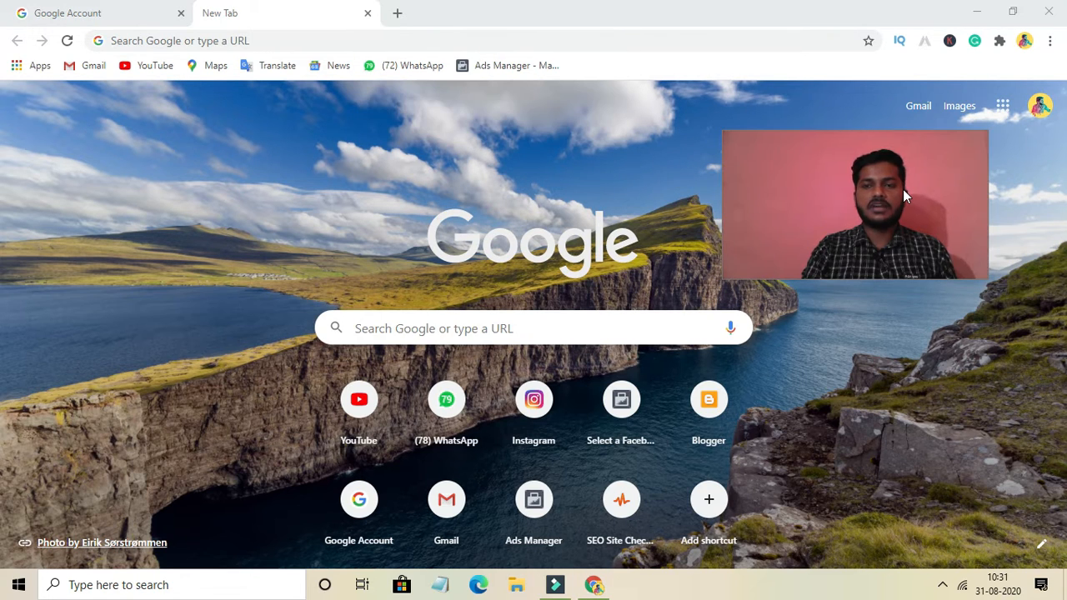
{"action": "left_click", "coordinate": [283, 39]}
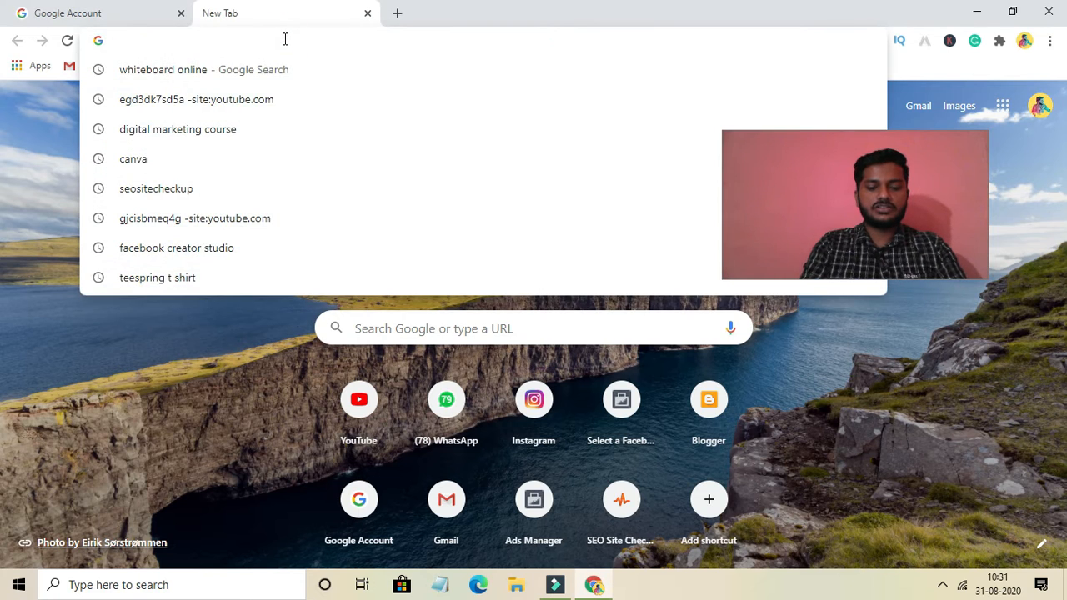
{"action": "type", "text": "business.facebook.com"}
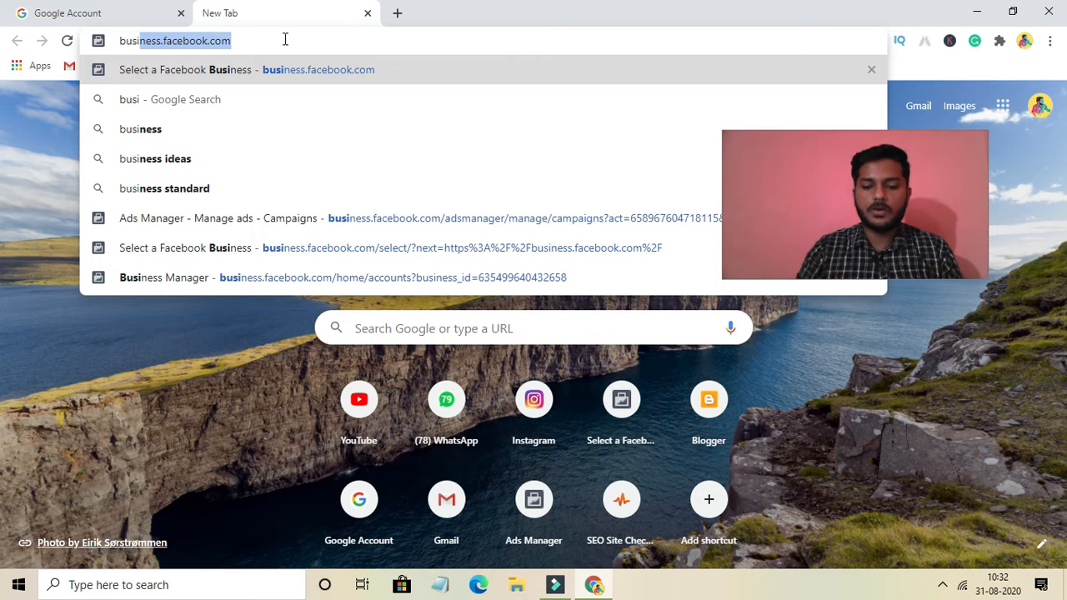
{"action": "key", "text": "Return"}
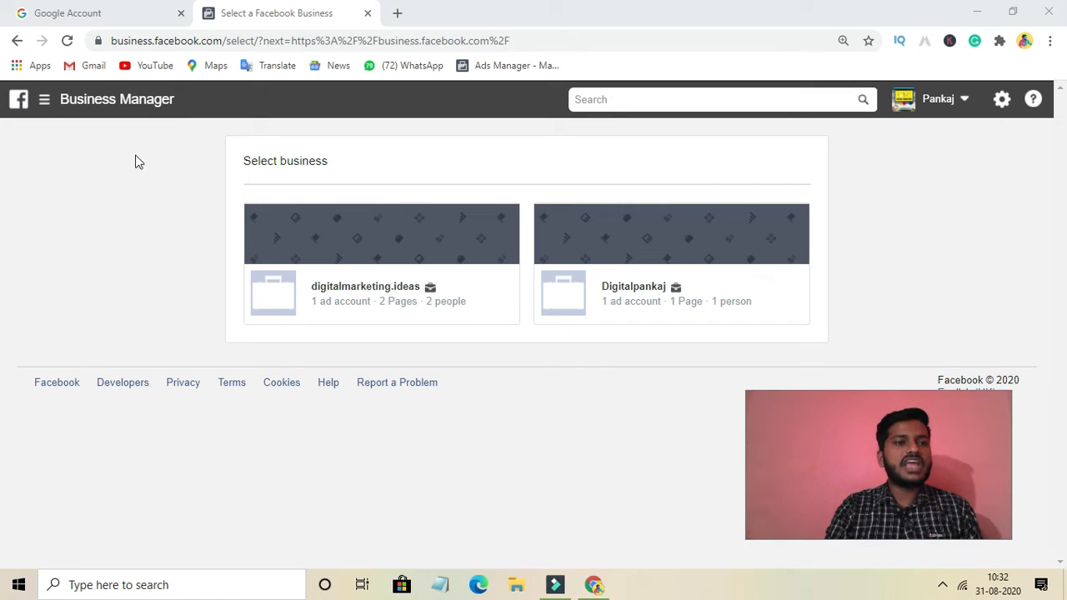
{"action": "left_click", "coordinate": [44, 99]}
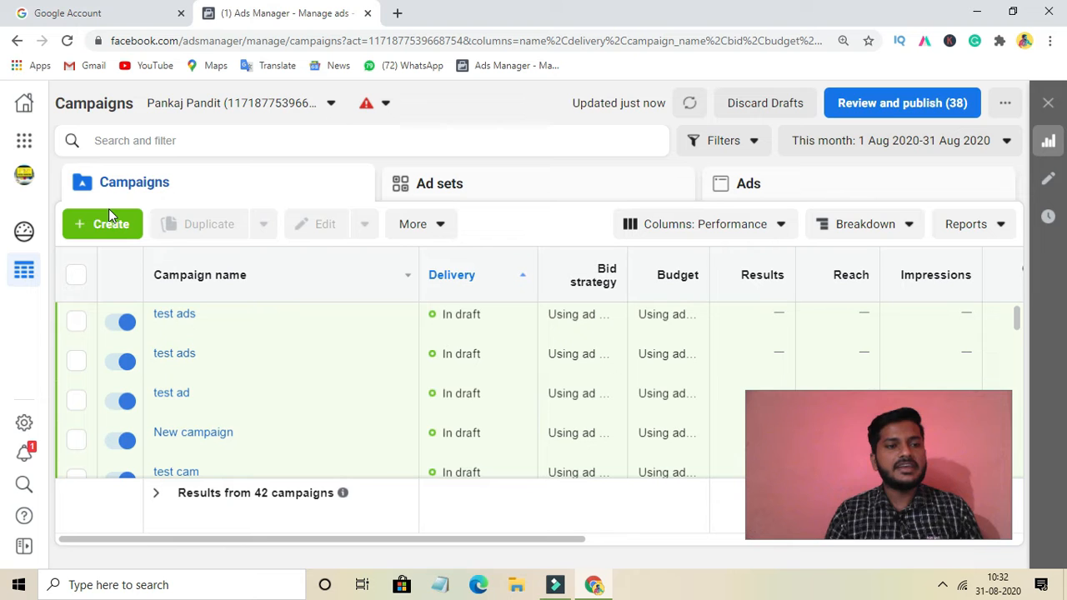
Create a new campaign with the Lead Generation objective
{"action": "left_click", "coordinate": [107, 229]}
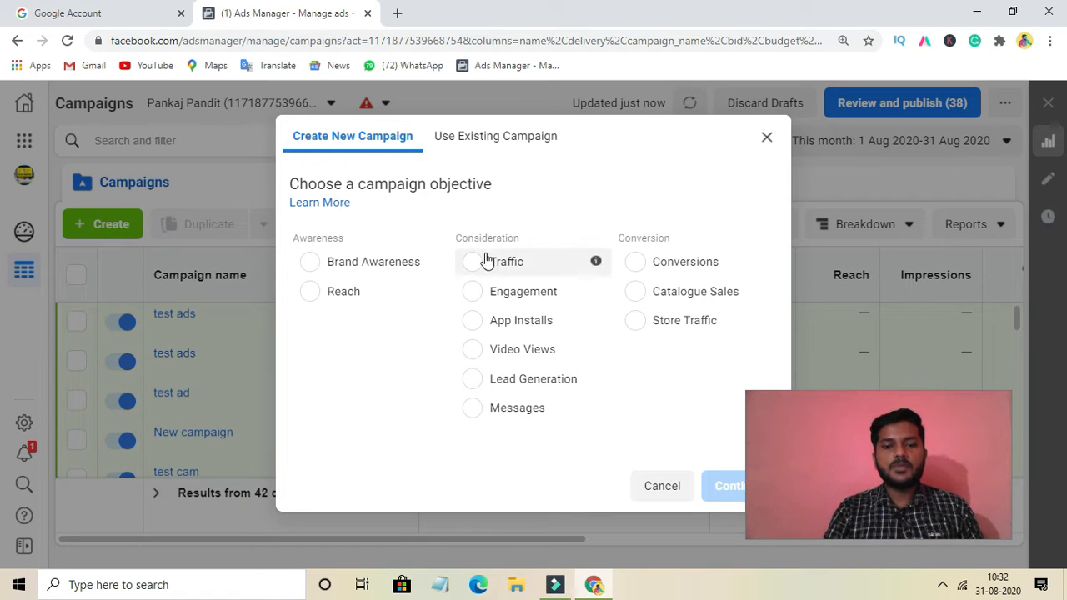
{"action": "left_click", "coordinate": [476, 382]}
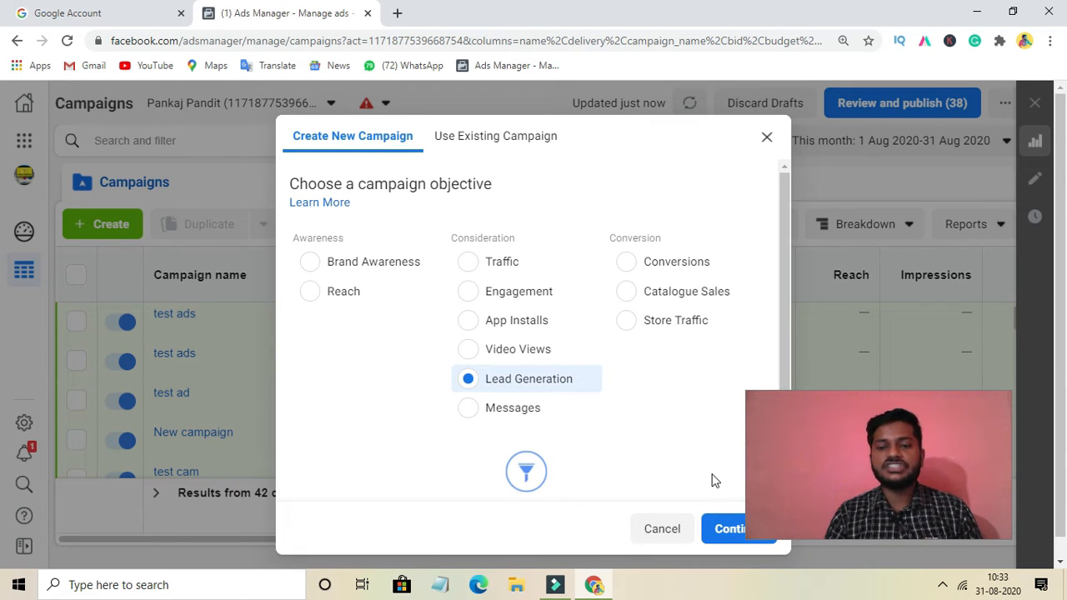
{"action": "left_click", "coordinate": [729, 532]}
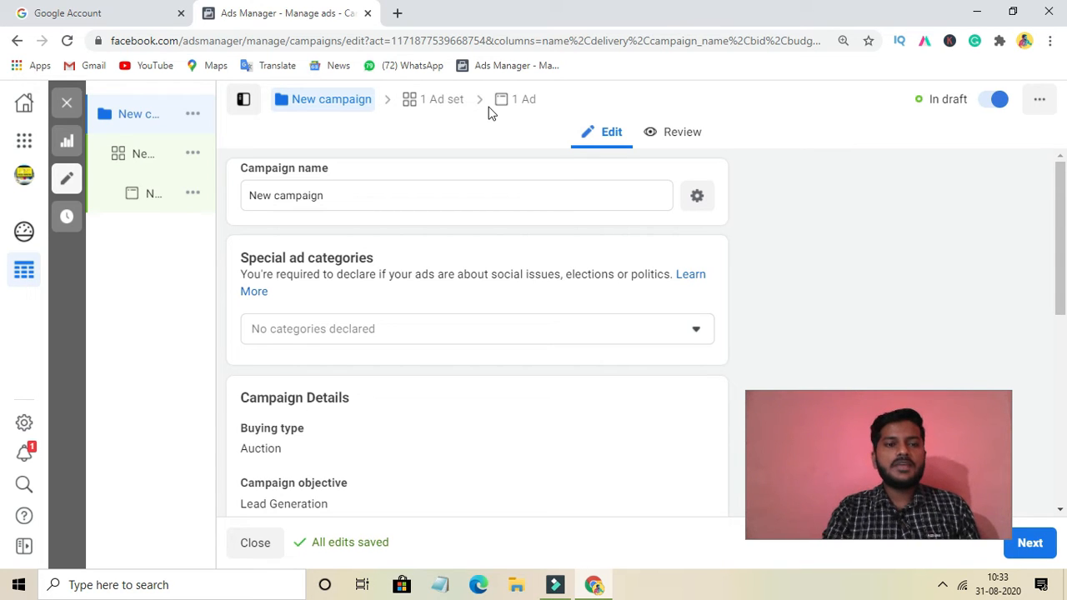
Name the campaign "test" and continue to its ad set settings
{"action": "left_click", "coordinate": [347, 203]}
{"action": "left_click_drag", "start_coordinate": [327, 195], "coordinate": [256, 191]}
{"action": "key", "text": "BackSpace"}
{"action": "key", "text": "BackSpace"}
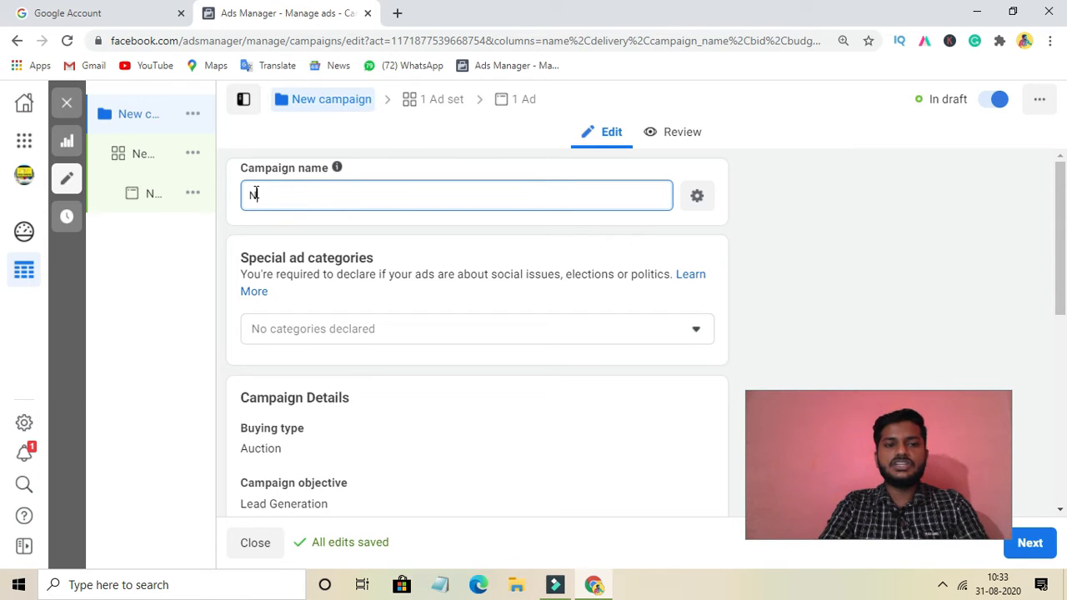
{"action": "type", "text": "test"}
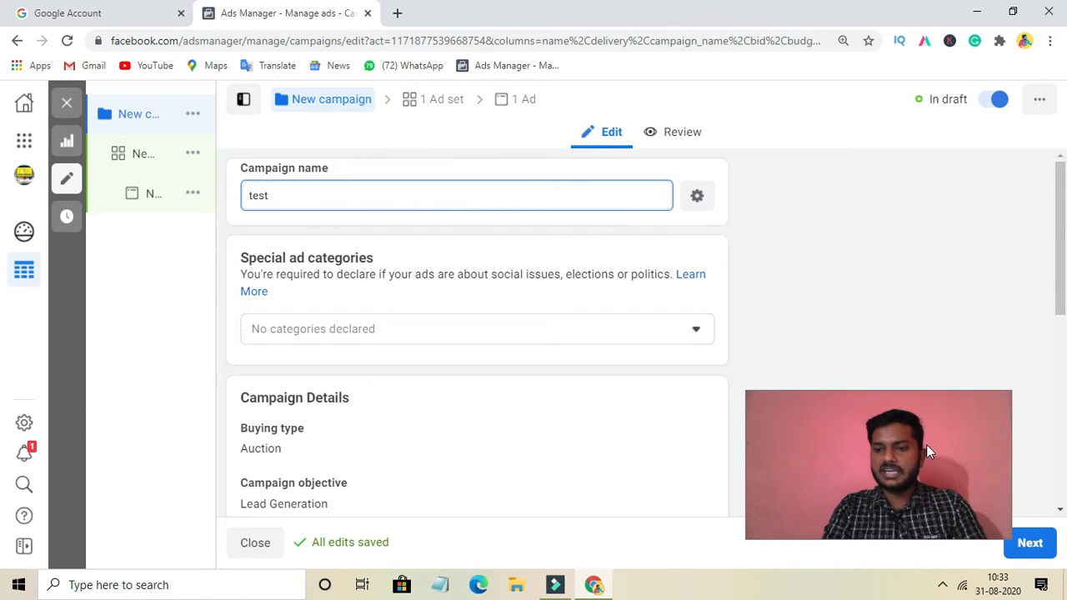
{"action": "left_click_drag", "start_coordinate": [908, 441], "coordinate": [124, 62]}
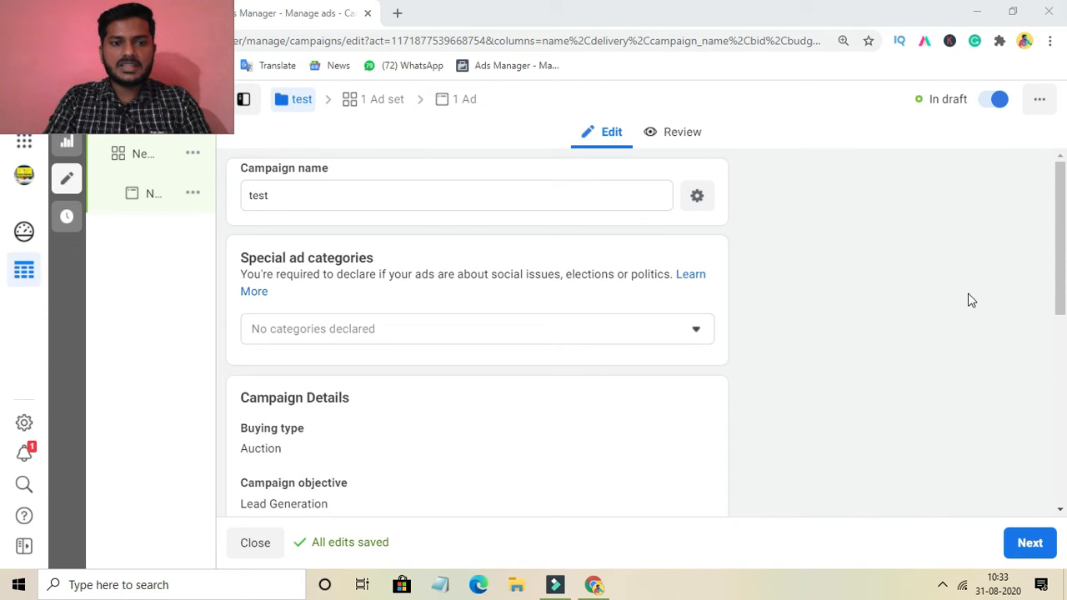
{"action": "left_click_drag", "start_coordinate": [1059, 239], "coordinate": [1064, 310]}
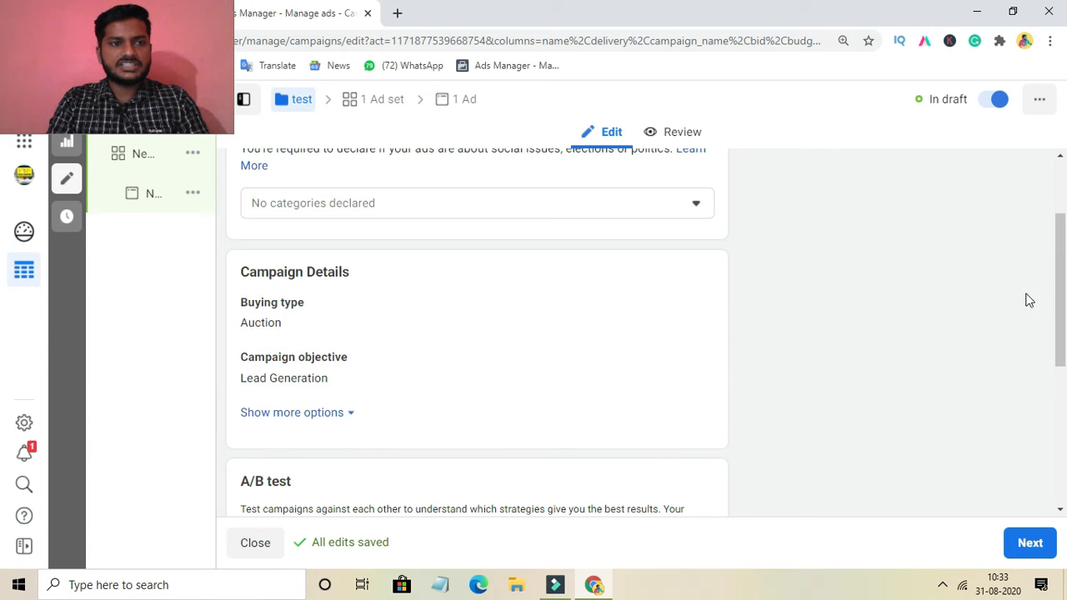
{"action": "left_click_drag", "start_coordinate": [1059, 219], "coordinate": [1063, 352]}
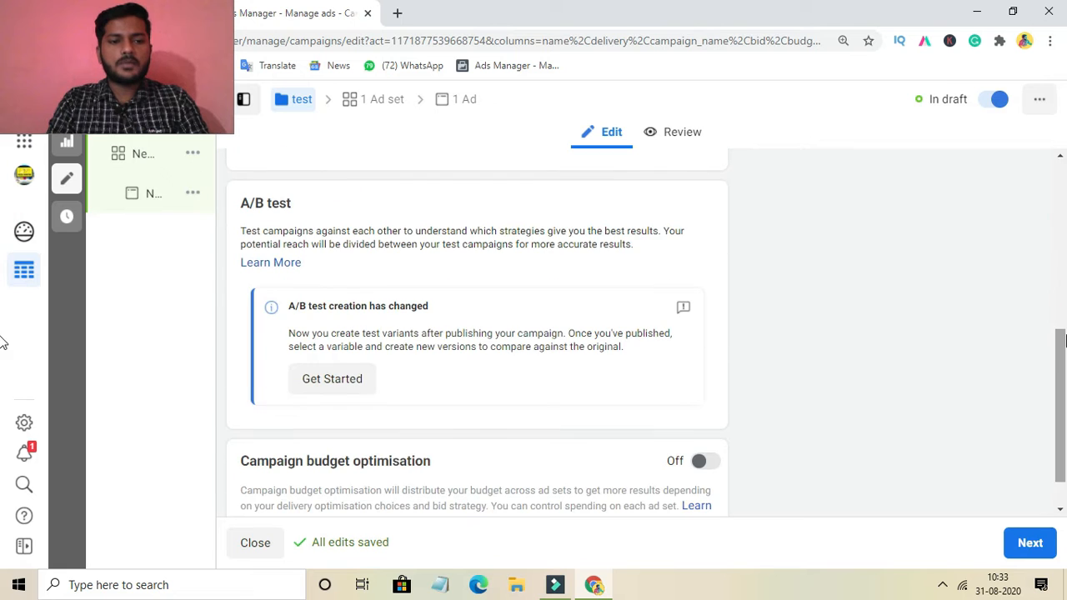
{"action": "left_click_drag", "start_coordinate": [1063, 448], "coordinate": [1063, 467]}
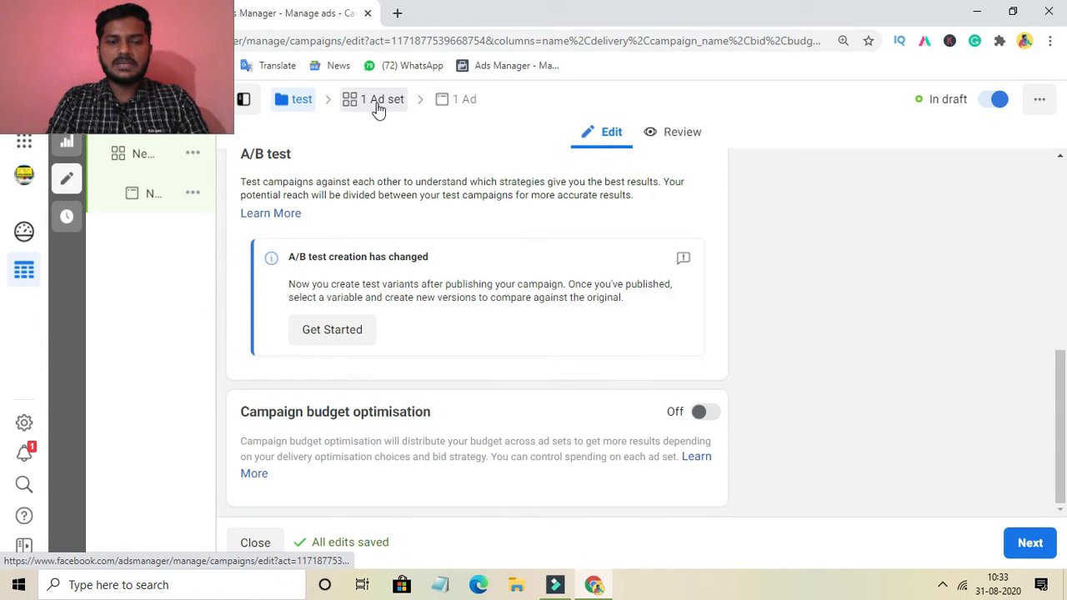
{"action": "left_click", "coordinate": [1031, 544]}
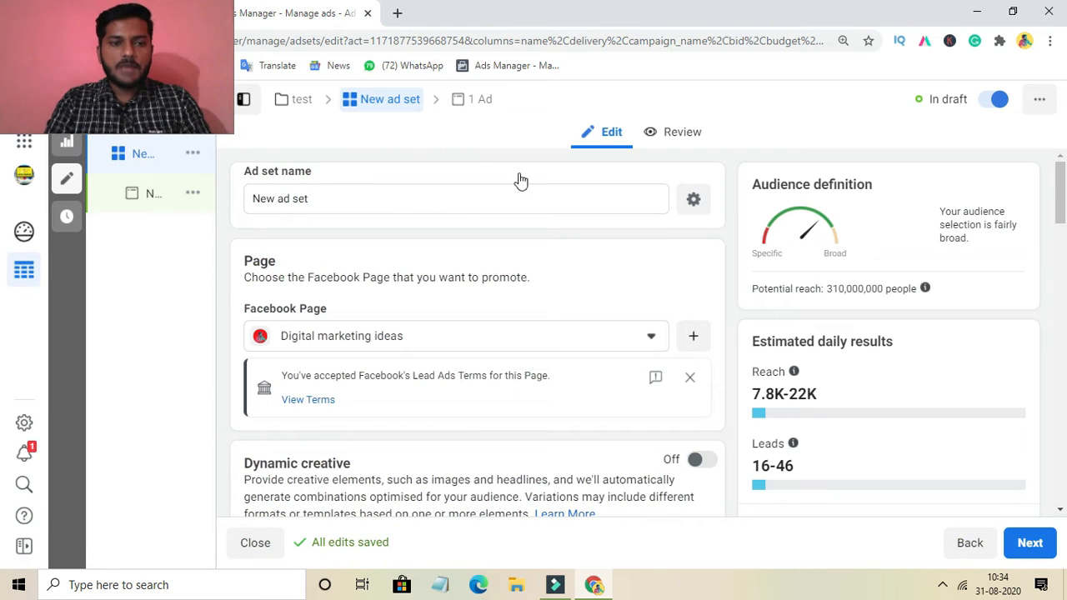
Rename the ad set as "test ads"
{"action": "left_click", "coordinate": [337, 192]}
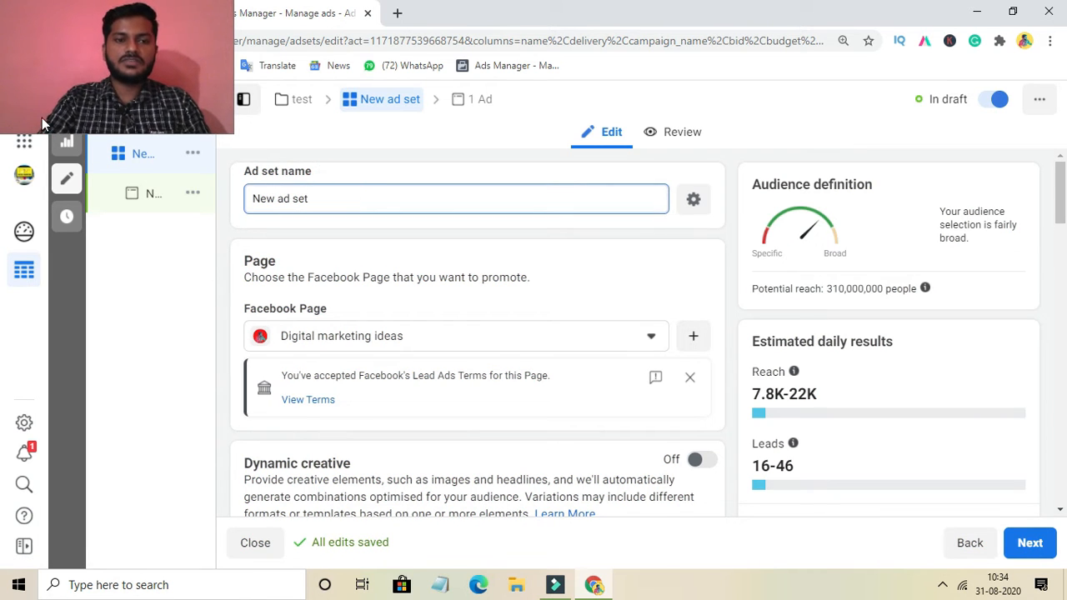
{"action": "key", "text": "ctrl+a"}
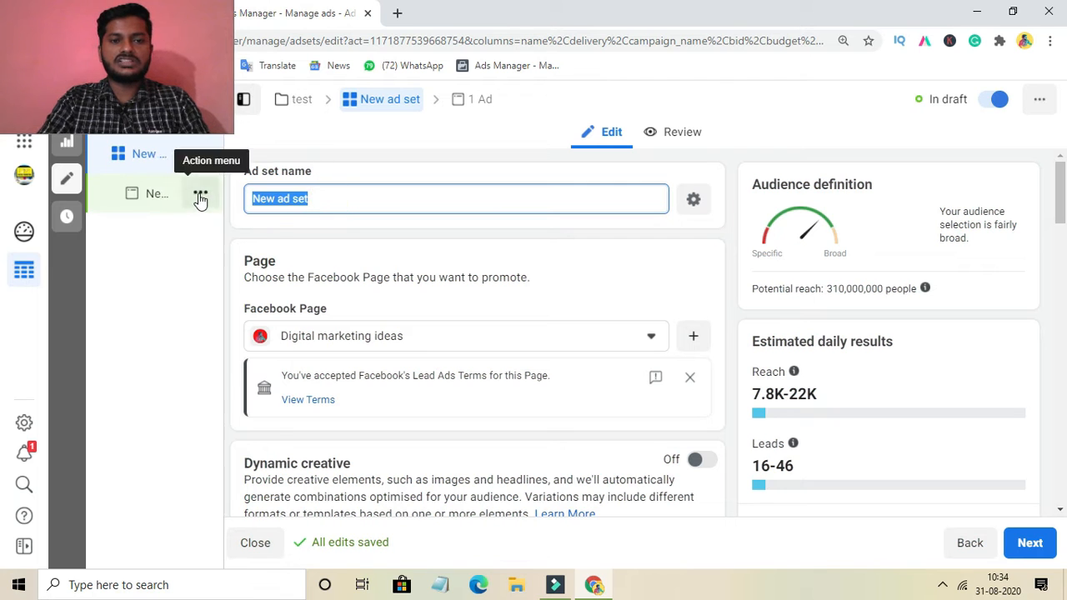
{"action": "key", "text": "BackSpace"}
{"action": "mouse_move", "coordinate": [200, 200]}
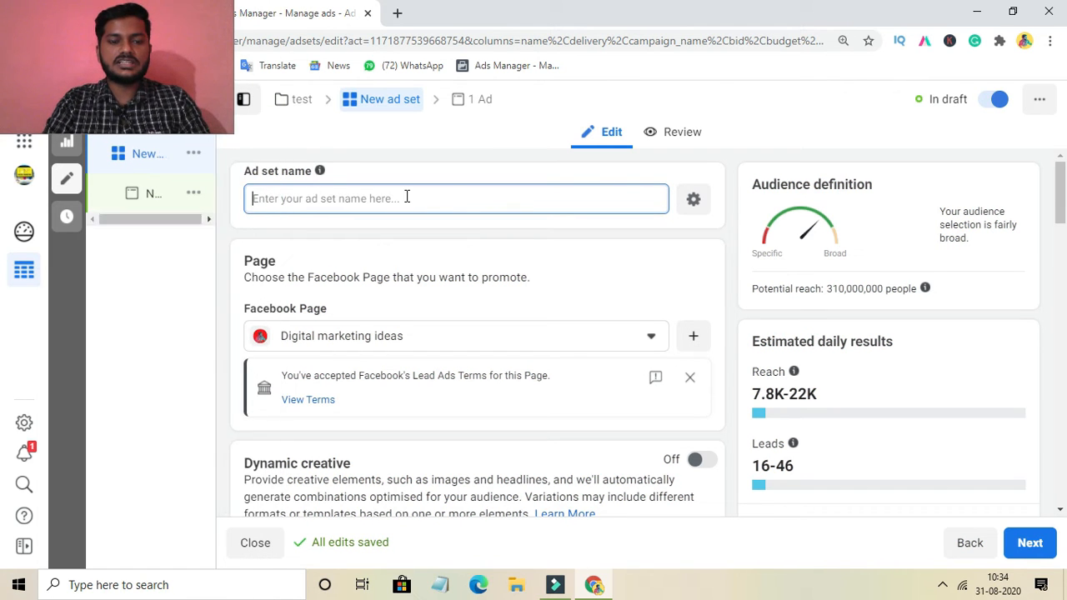
{"action": "type", "text": "test ads"}
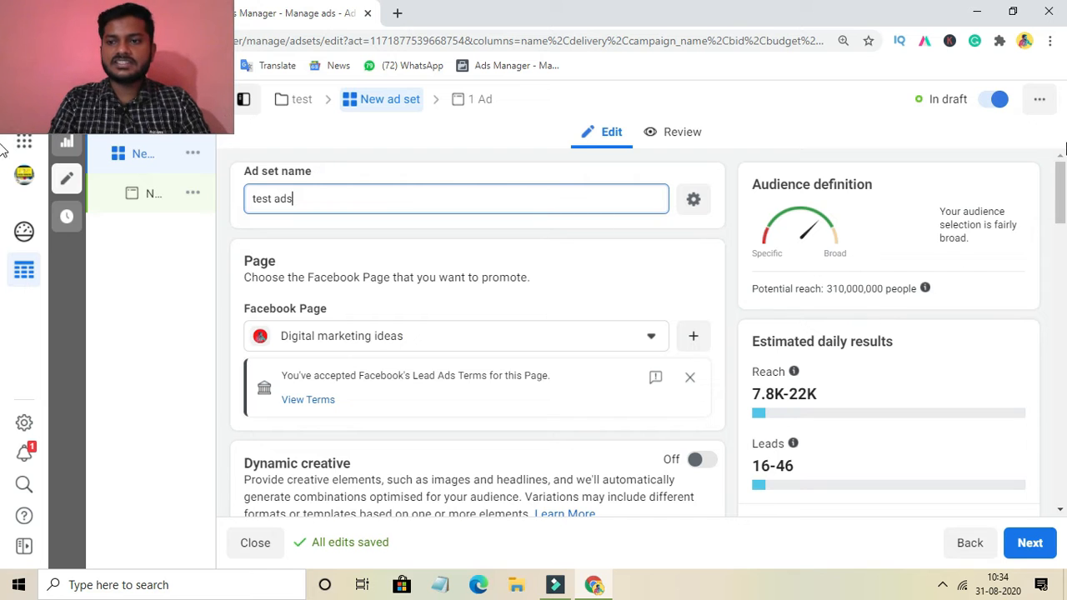
{"action": "scroll", "coordinate": [1061, 182], "scroll_direction": "down", "scroll_amount": 1}
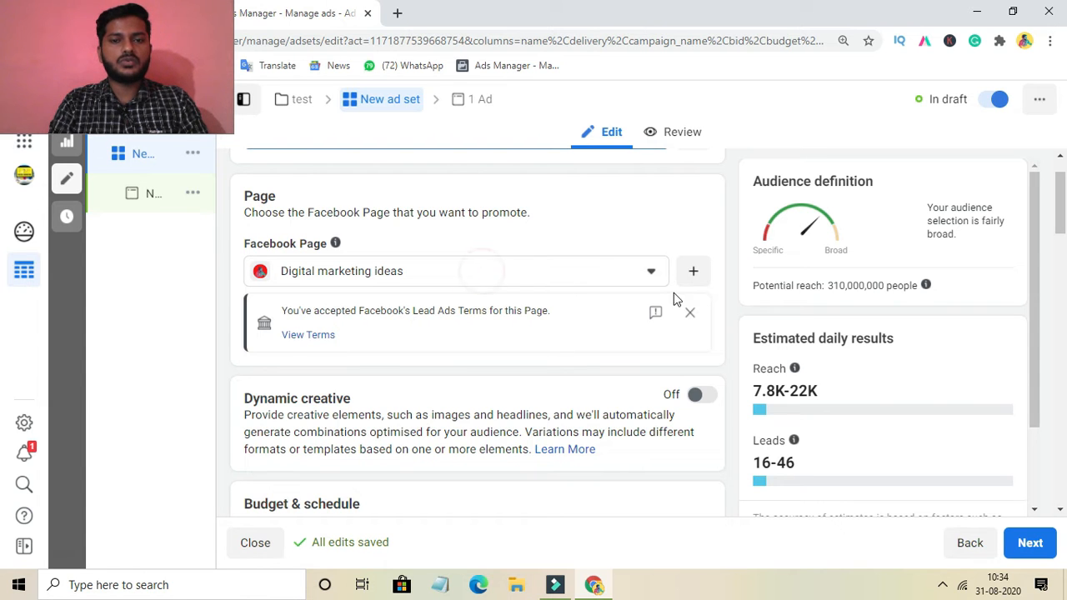
{"action": "left_click_drag", "start_coordinate": [770, 285], "coordinate": [695, 275]}
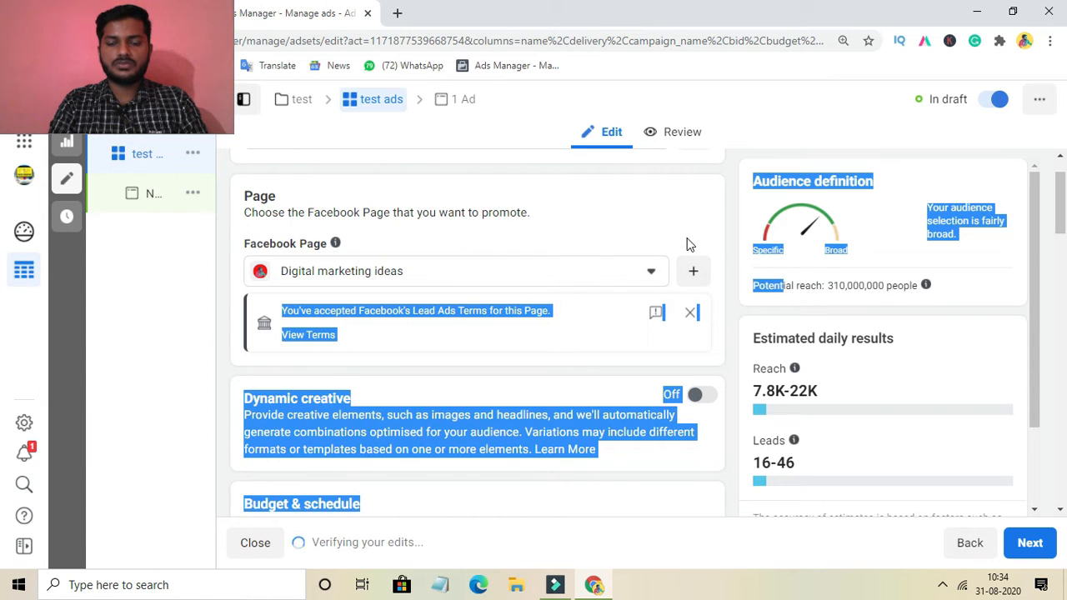
{"action": "left_click", "coordinate": [688, 243]}
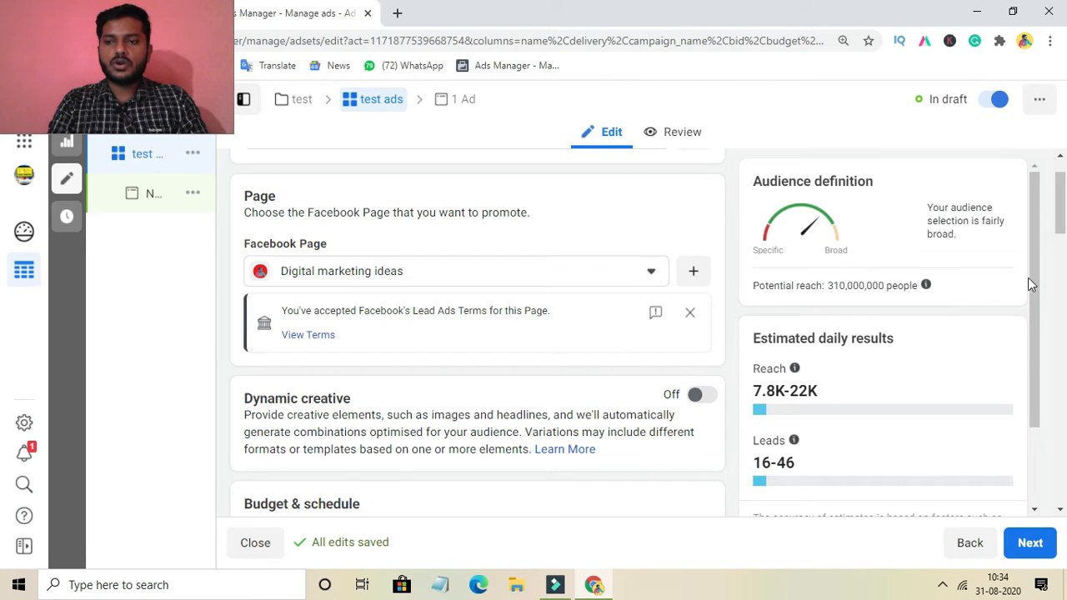
Set the ad set's daily budget to ₹200
{"action": "left_click_drag", "start_coordinate": [1062, 212], "coordinate": [1062, 267]}
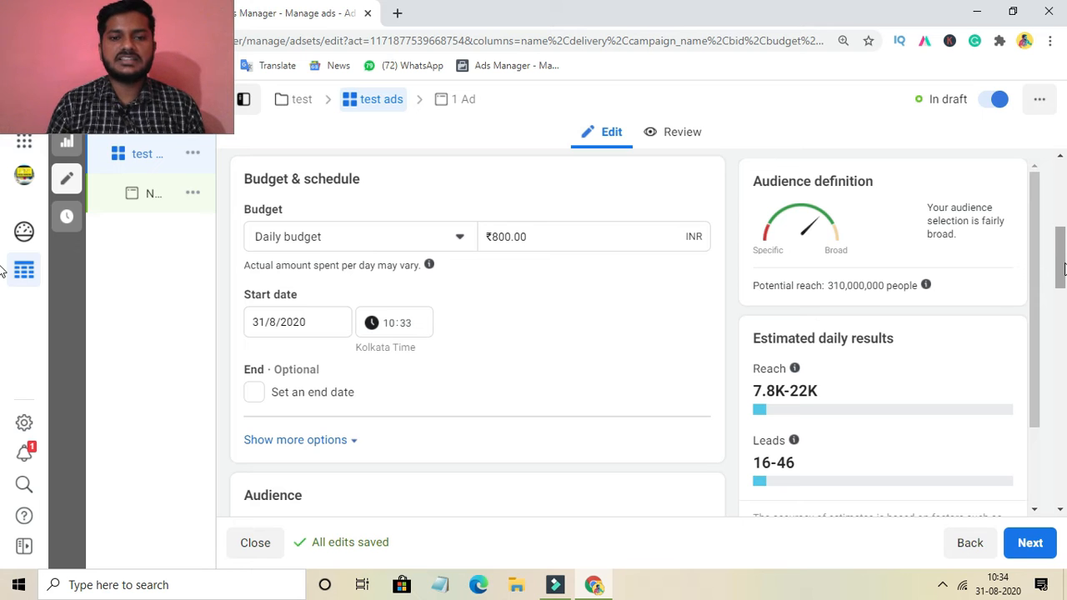
{"action": "left_click", "coordinate": [501, 243]}
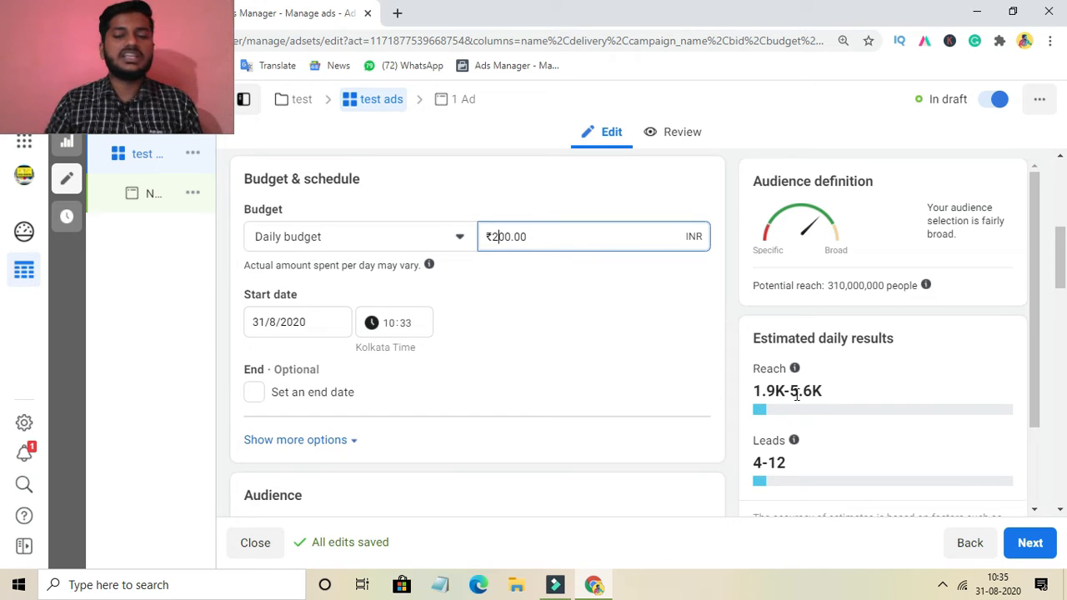
{"action": "left_click", "coordinate": [803, 458]}
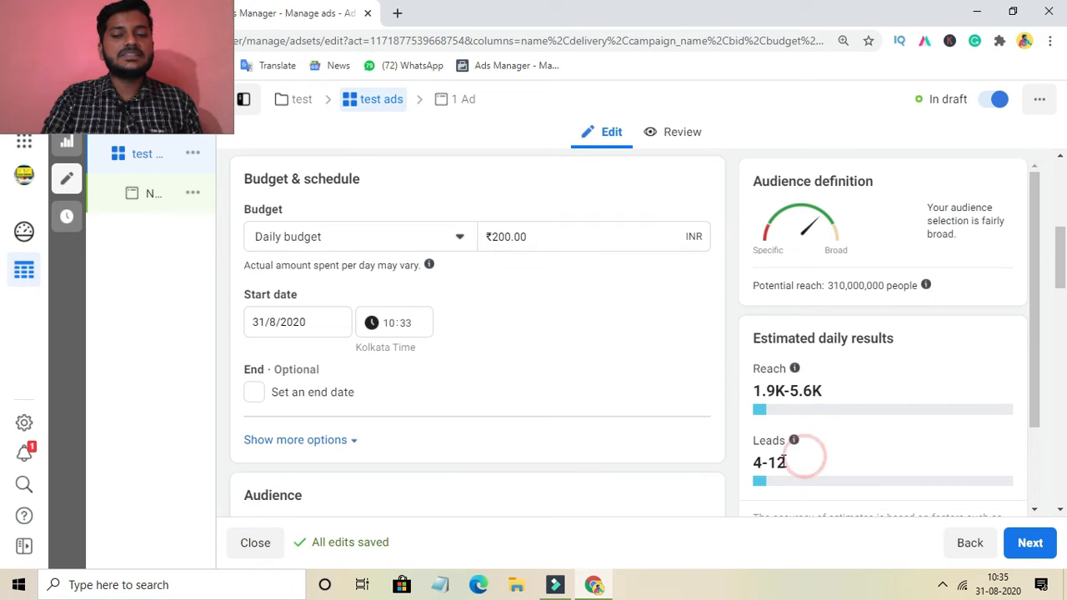
Examine the estimated daily leads and the explanations of how the leads and potential reach figures are estimated
{"action": "left_click_drag", "start_coordinate": [784, 461], "coordinate": [752, 466]}
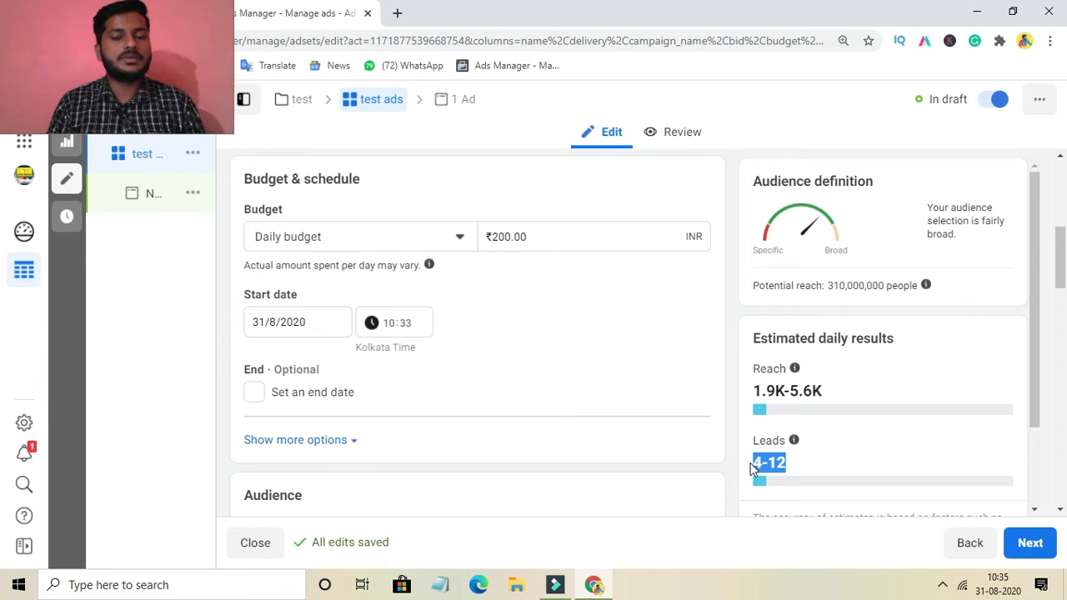
{"action": "mouse_move", "coordinate": [792, 444]}
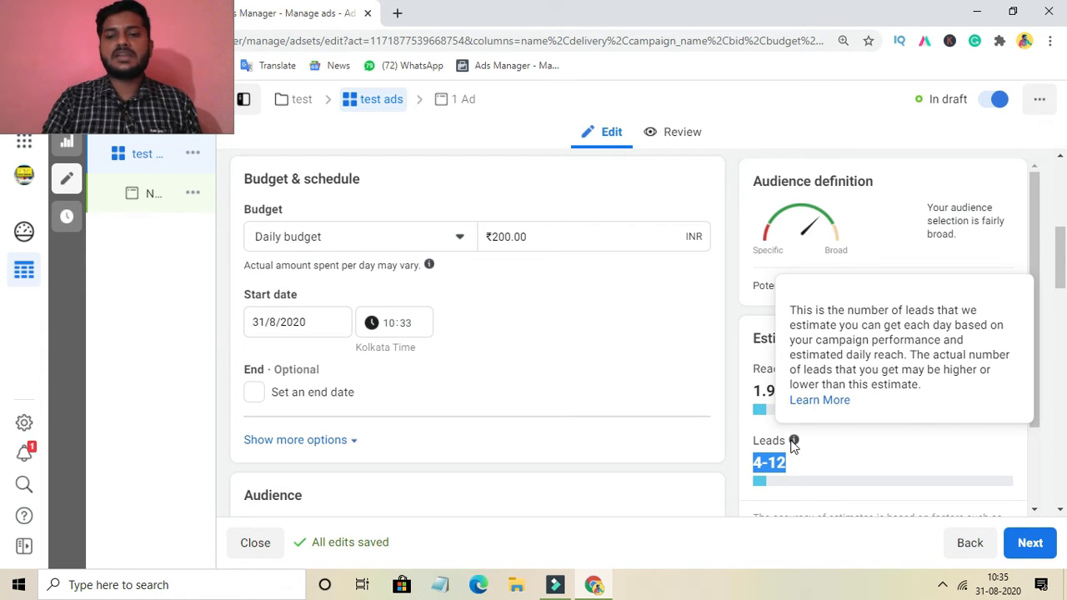
{"action": "left_click_drag", "start_coordinate": [738, 367], "coordinate": [796, 373]}
{"action": "mouse_move", "coordinate": [921, 283]}
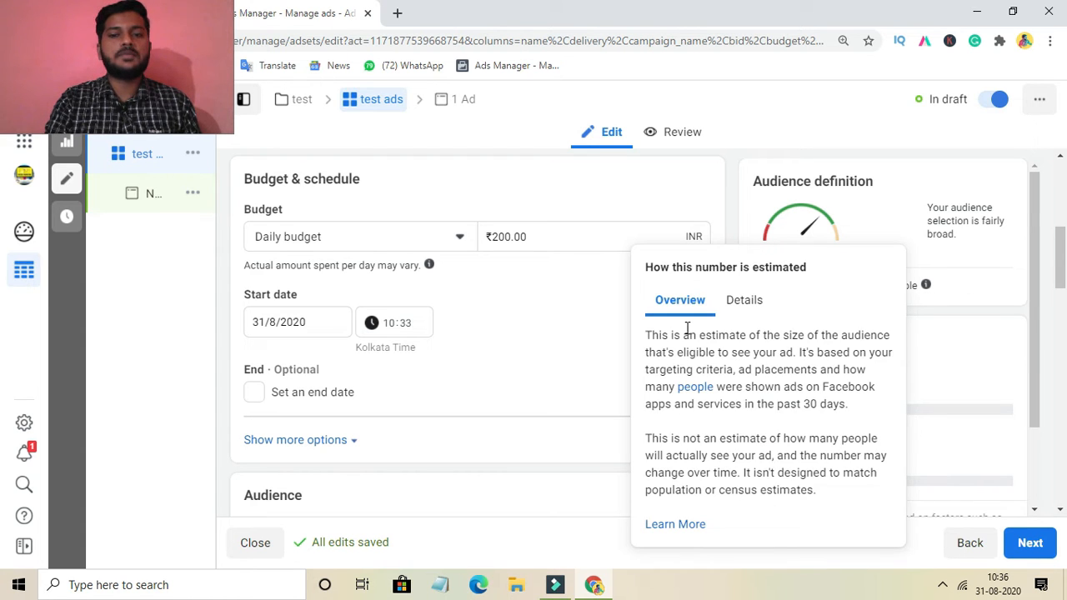
{"action": "left_click", "coordinate": [520, 325]}
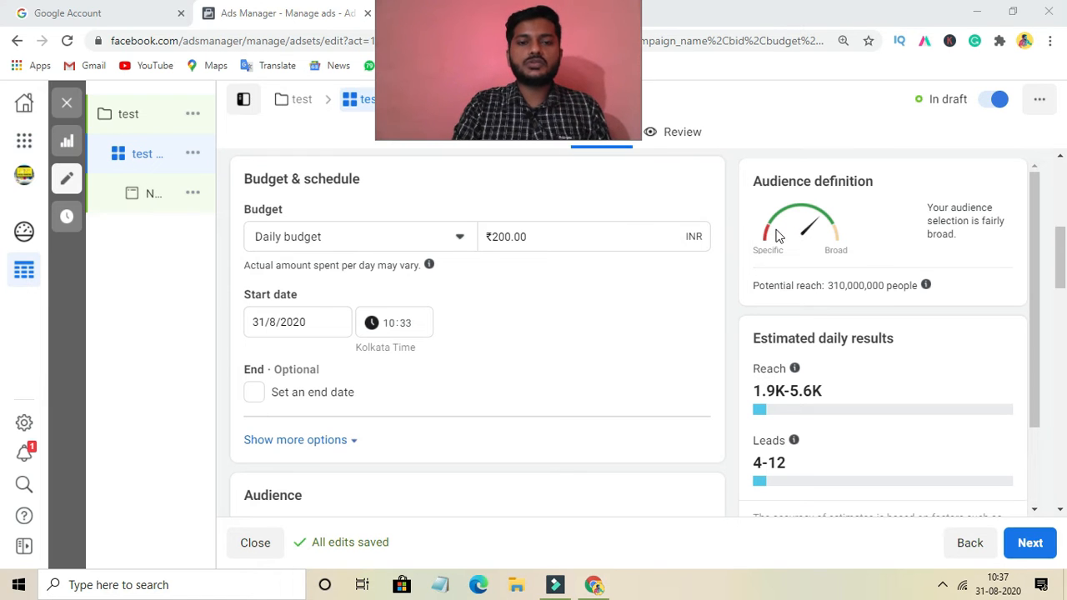
Set the ad set's daily budget to ₹400
{"action": "left_click", "coordinate": [498, 240]}
{"action": "key", "text": "BackSpace"}
{"action": "type", "text": "4"}
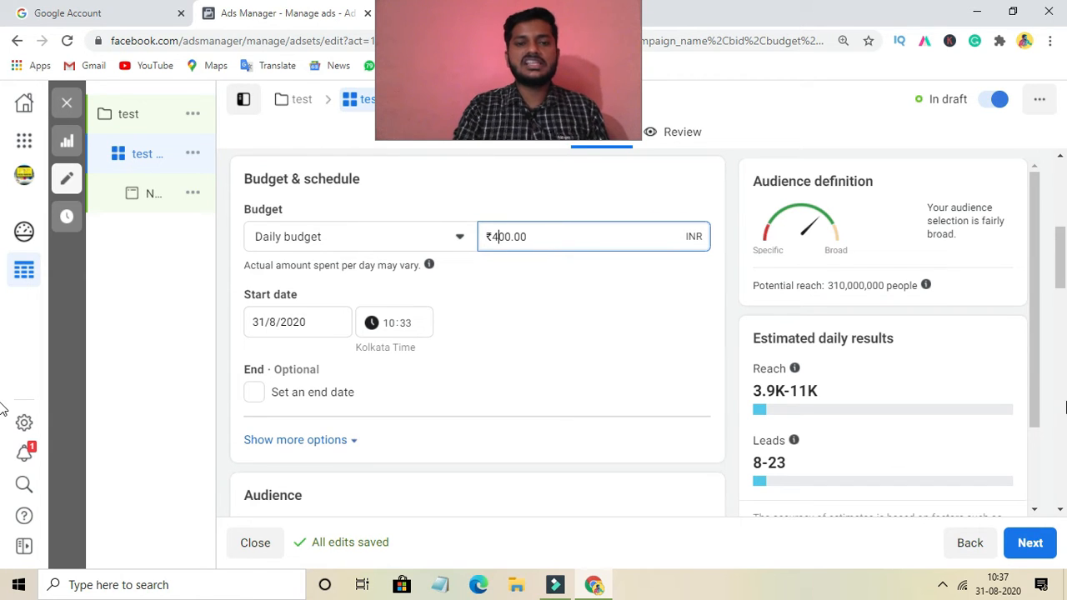
Apply the saved audience named "digital marketing" in lowercase to the ad set and review its targeting details
{"action": "left_click", "coordinate": [1060, 251]}
{"action": "left_click_drag", "start_coordinate": [1060, 251], "coordinate": [1062, 265]}
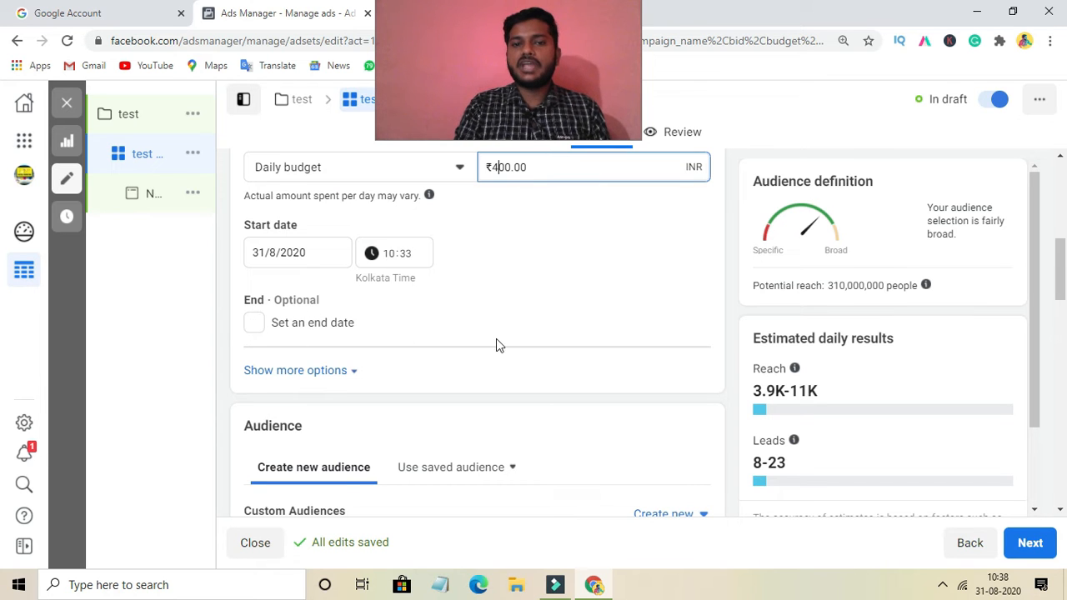
{"action": "left_click_drag", "start_coordinate": [1062, 278], "coordinate": [1061, 303]}
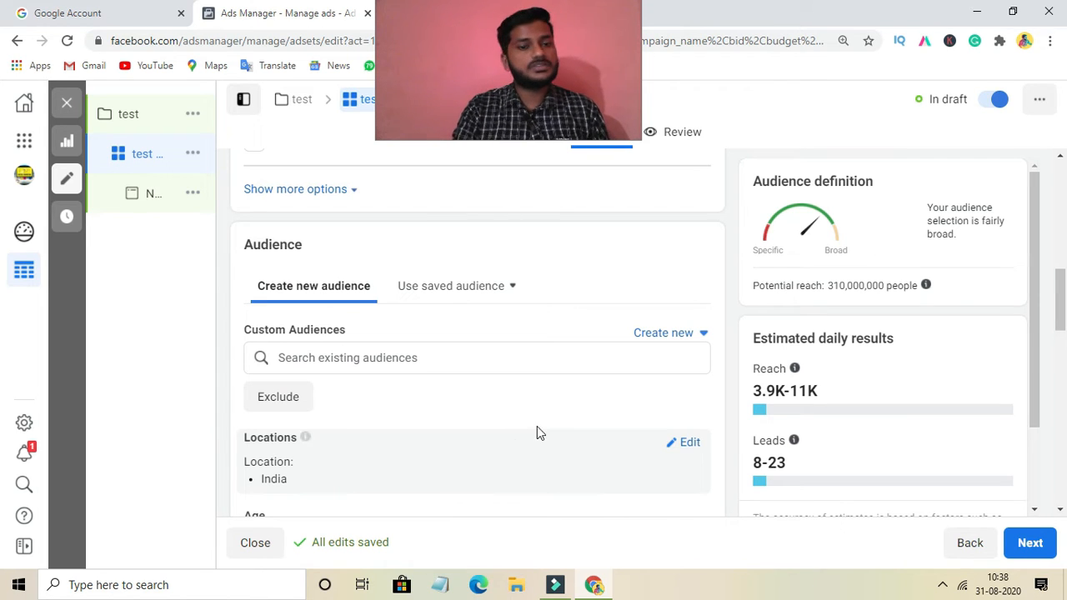
{"action": "left_click_drag", "start_coordinate": [1059, 290], "coordinate": [1060, 291]}
{"action": "left_click", "coordinate": [453, 290]}
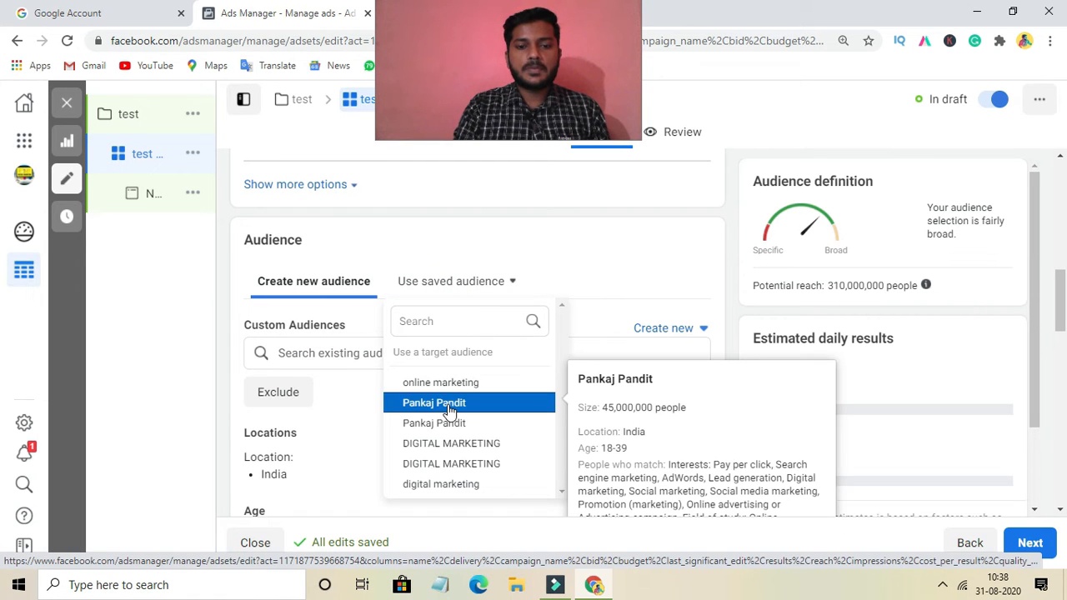
{"action": "left_click", "coordinate": [450, 484]}
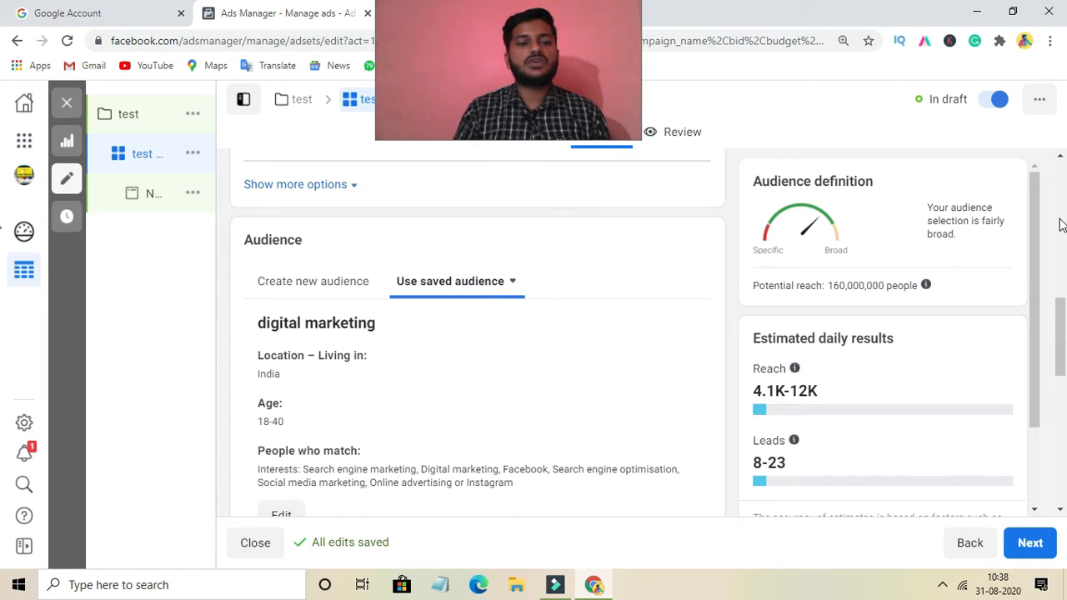
{"action": "left_click_drag", "start_coordinate": [1062, 326], "coordinate": [1061, 351]}
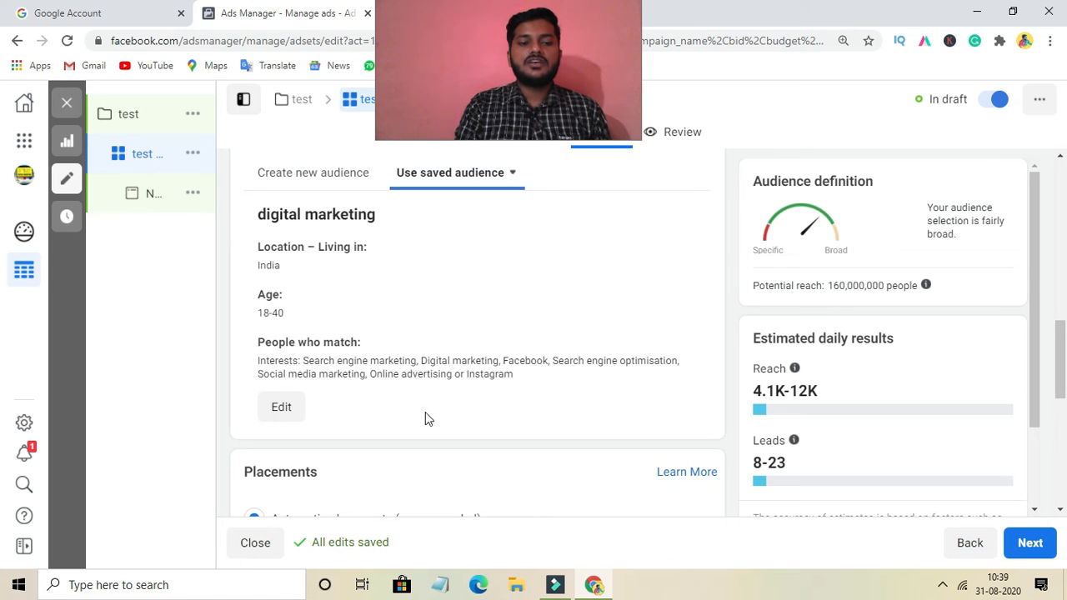
Switch the ad set to manual placements and review the selected Facebook and Instagram platforms and the feed placements
{"action": "left_click_drag", "start_coordinate": [1061, 355], "coordinate": [1062, 405]}
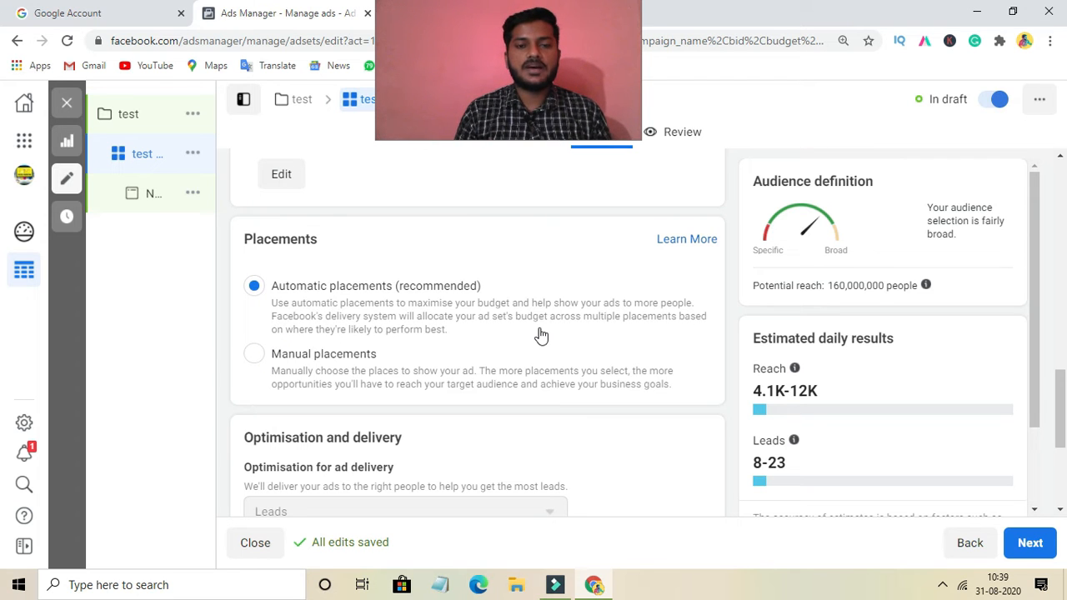
{"action": "left_click", "coordinate": [259, 371]}
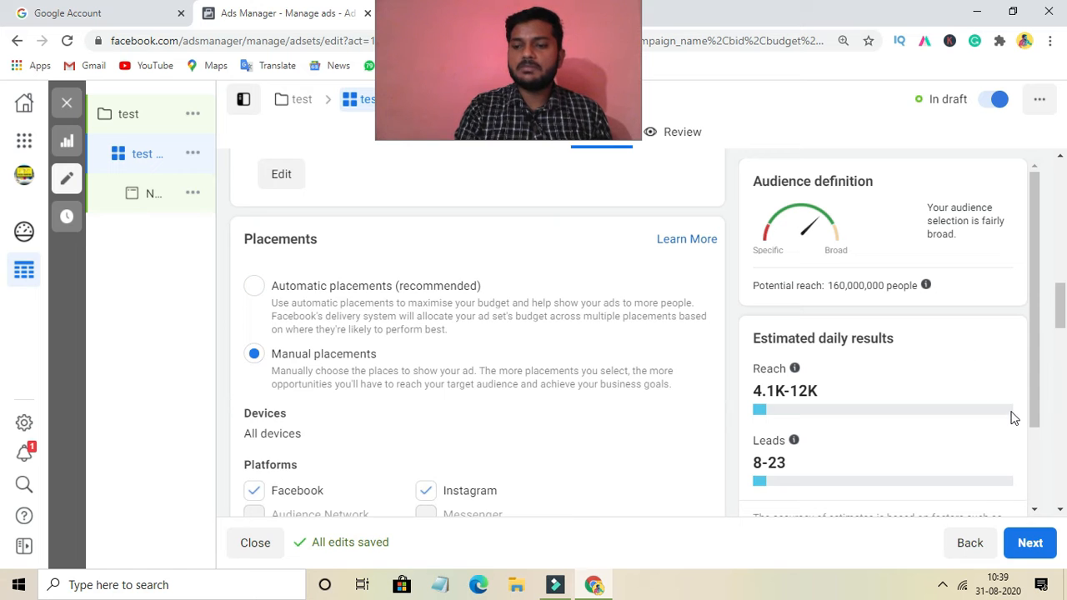
{"action": "scroll", "coordinate": [3, 315], "scroll_direction": "down", "scroll_amount": 1}
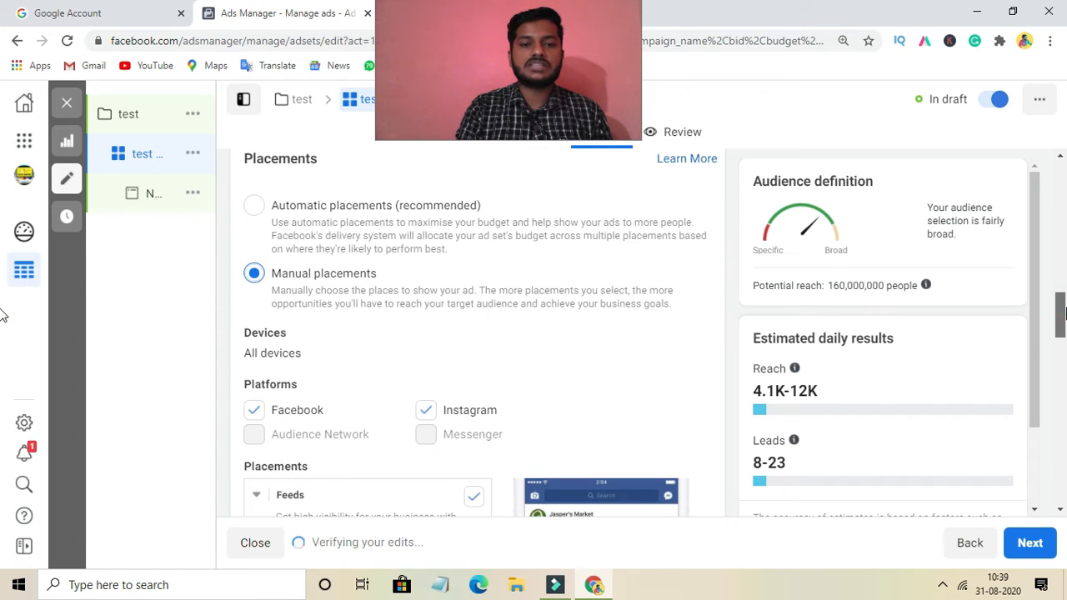
{"action": "scroll", "coordinate": [3, 315], "scroll_direction": "down", "scroll_amount": 1}
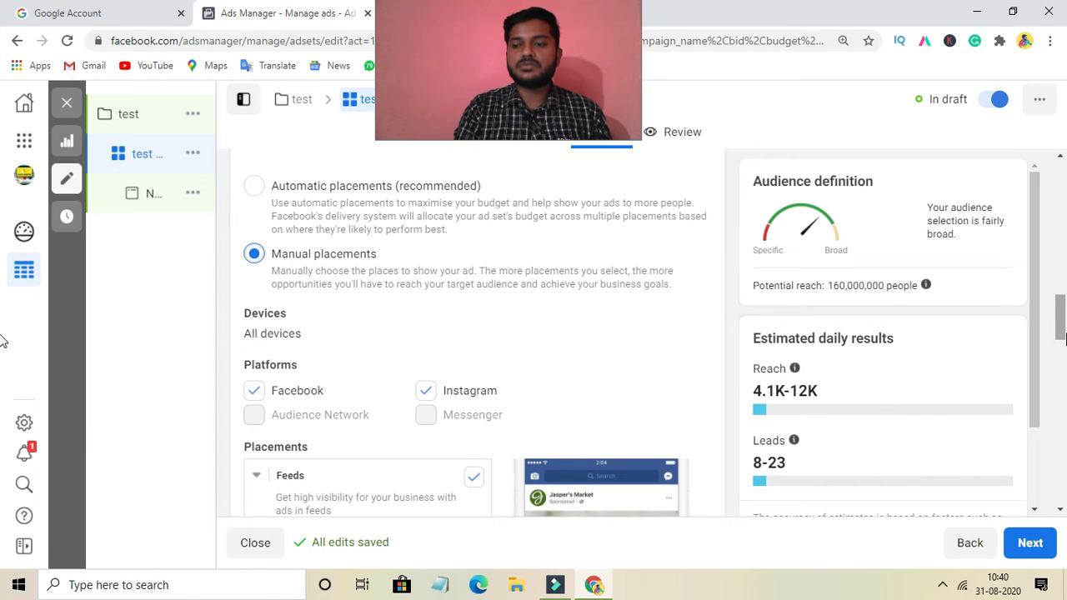
{"action": "scroll", "coordinate": [1060, 334], "scroll_direction": "down", "scroll_amount": 1}
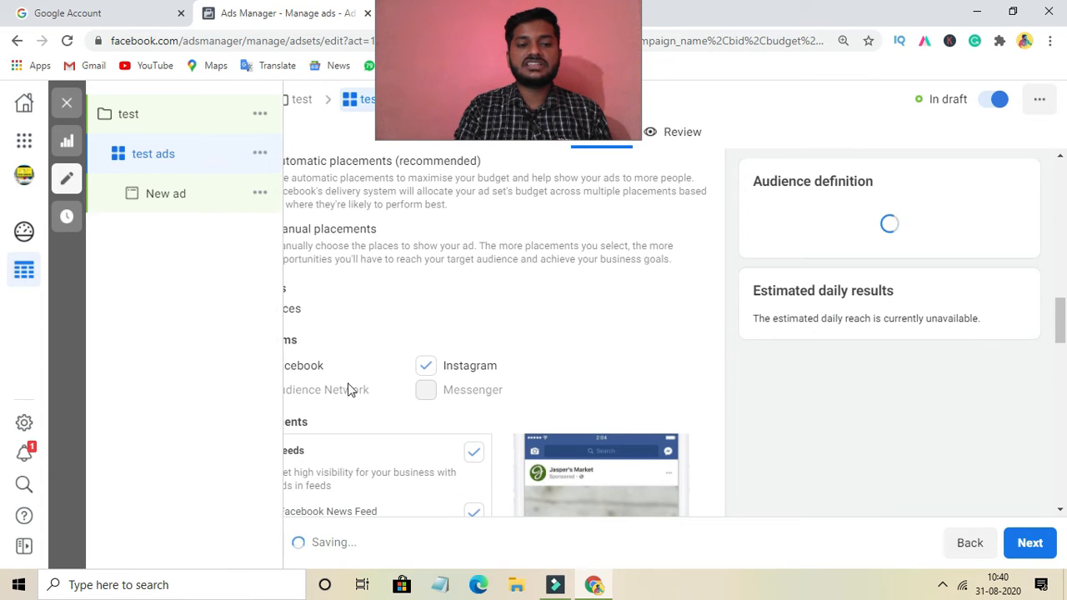
{"action": "left_click", "coordinate": [369, 358]}
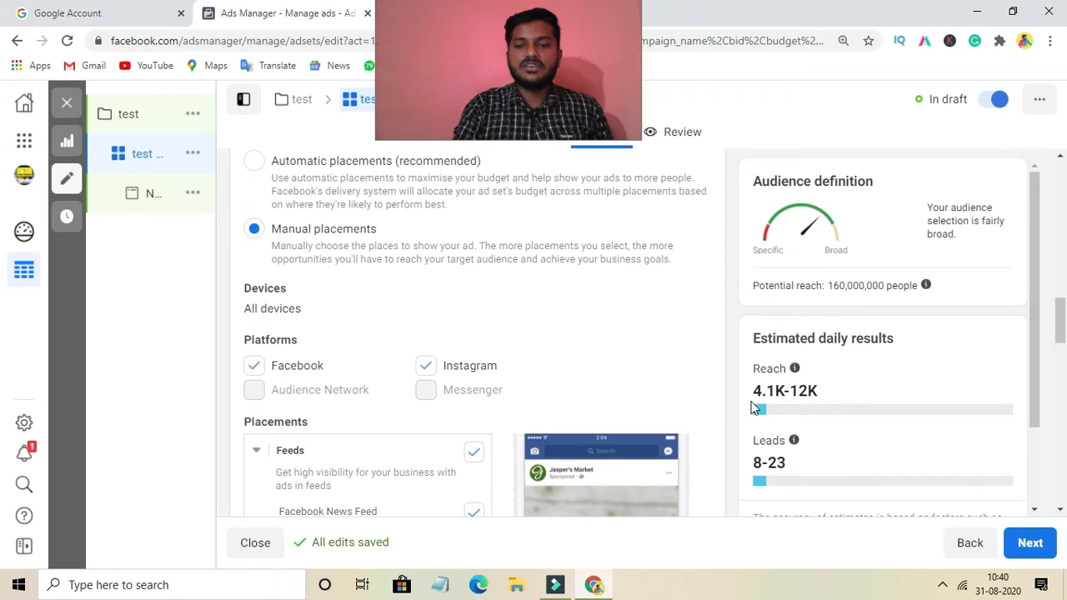
{"action": "scroll", "coordinate": [1062, 310], "scroll_direction": "down", "scroll_amount": 1}
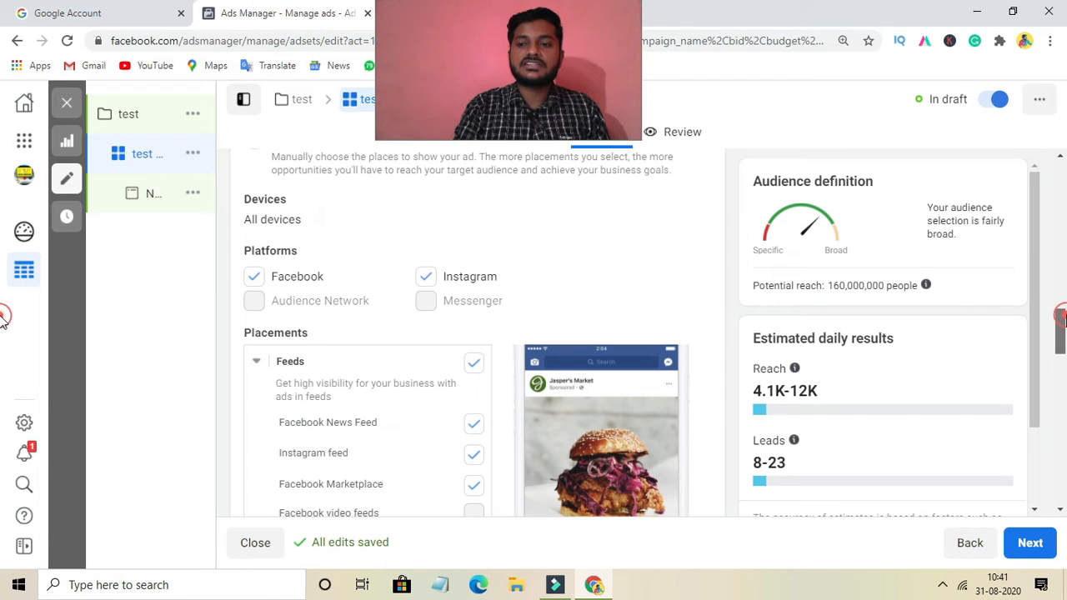
{"action": "scroll", "coordinate": [1062, 317], "scroll_direction": "up", "scroll_amount": 2}
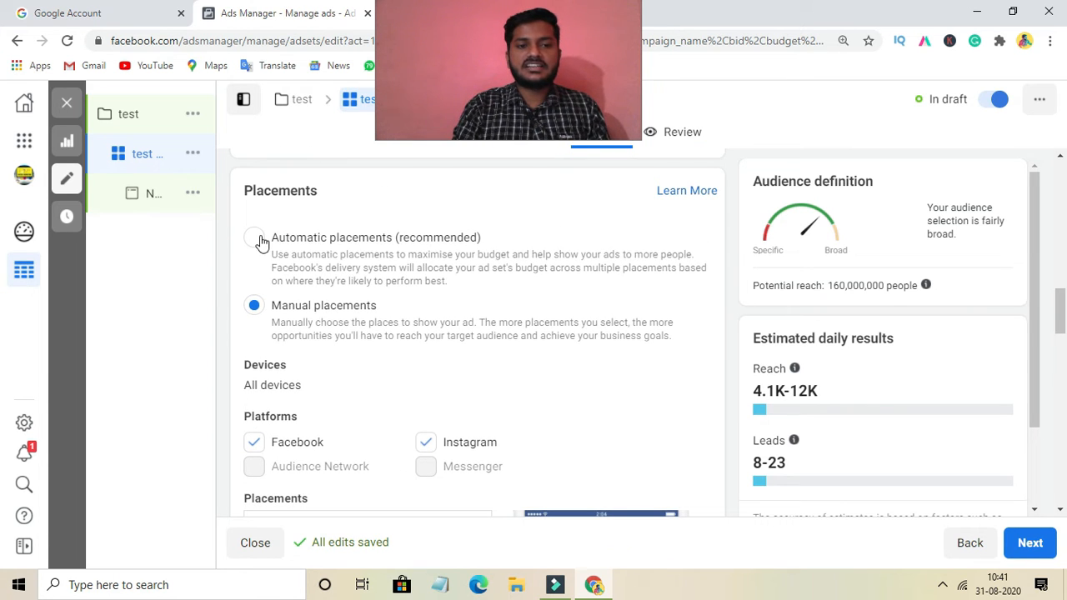
Continue past the ad set's optimisation and delivery settings to the ad level and publish the draft items
{"action": "left_click_drag", "start_coordinate": [1065, 417], "coordinate": [1066, 465]}
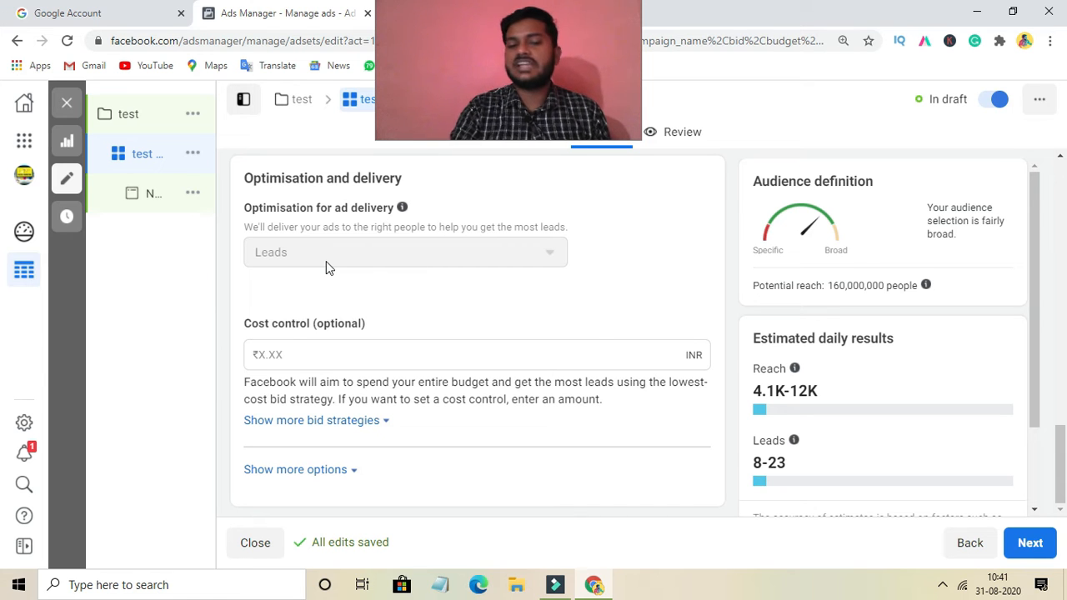
{"action": "left_click_drag", "start_coordinate": [1058, 428], "coordinate": [1058, 428]}
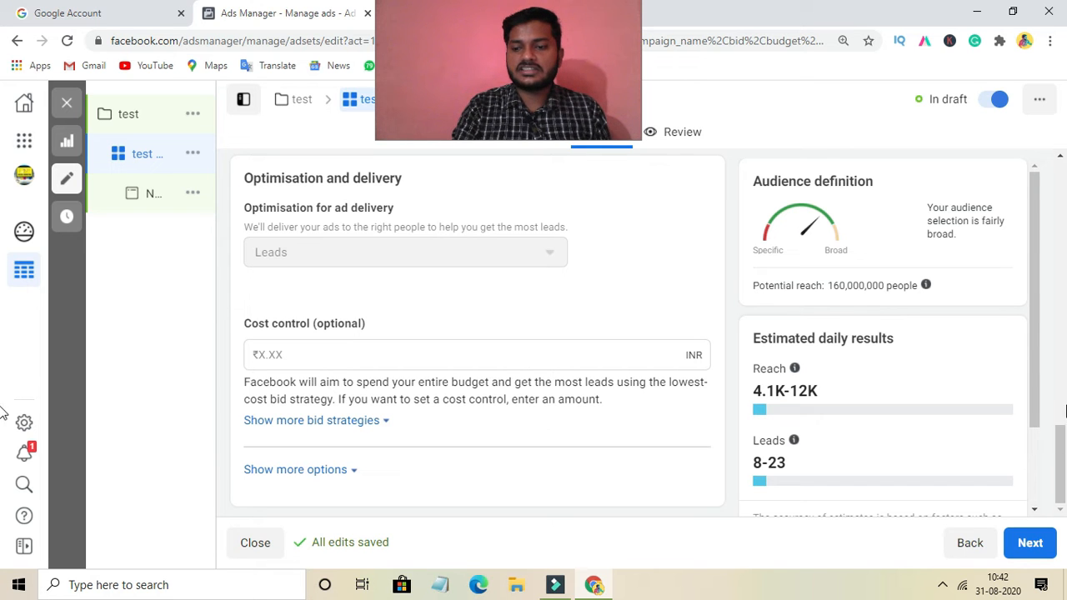
{"action": "left_click", "coordinate": [1031, 546]}
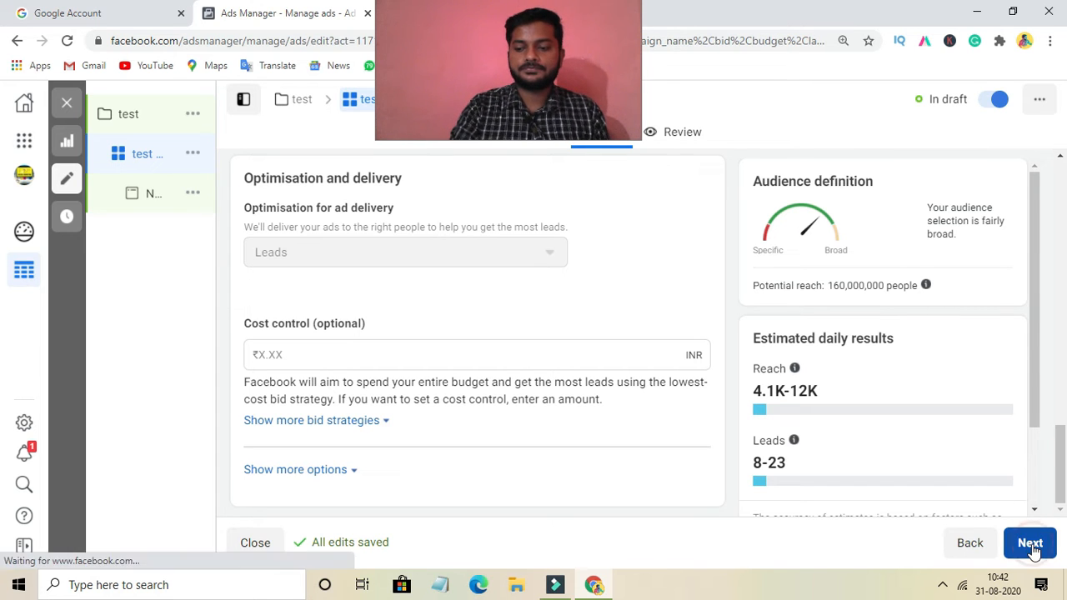
{"action": "left_click", "coordinate": [1032, 543]}
{"action": "left_click", "coordinate": [1030, 538]}
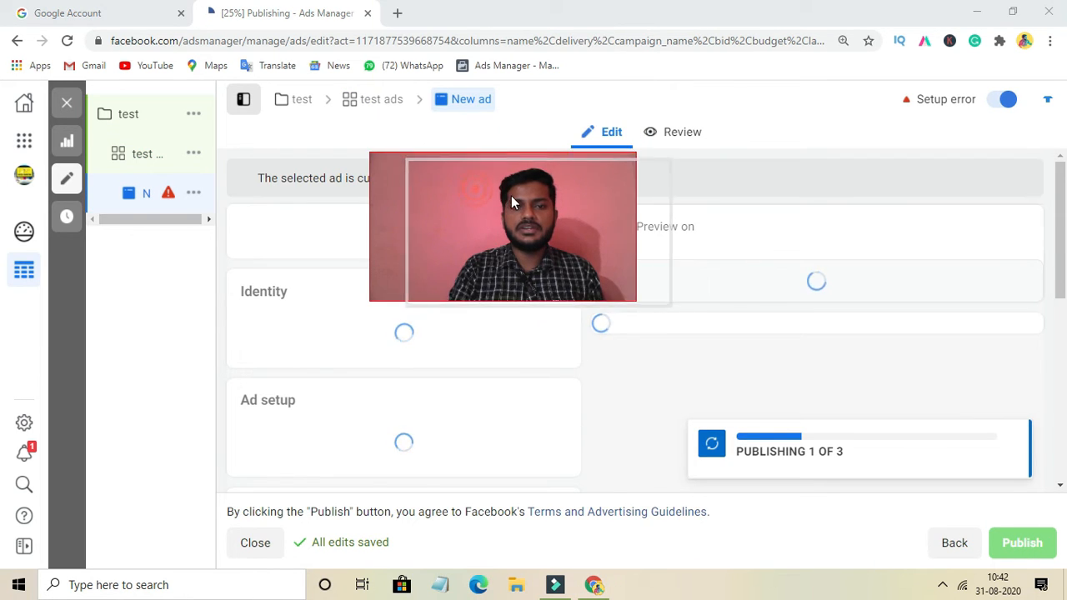
{"action": "left_click_drag", "start_coordinate": [475, 195], "coordinate": [97, 30]}
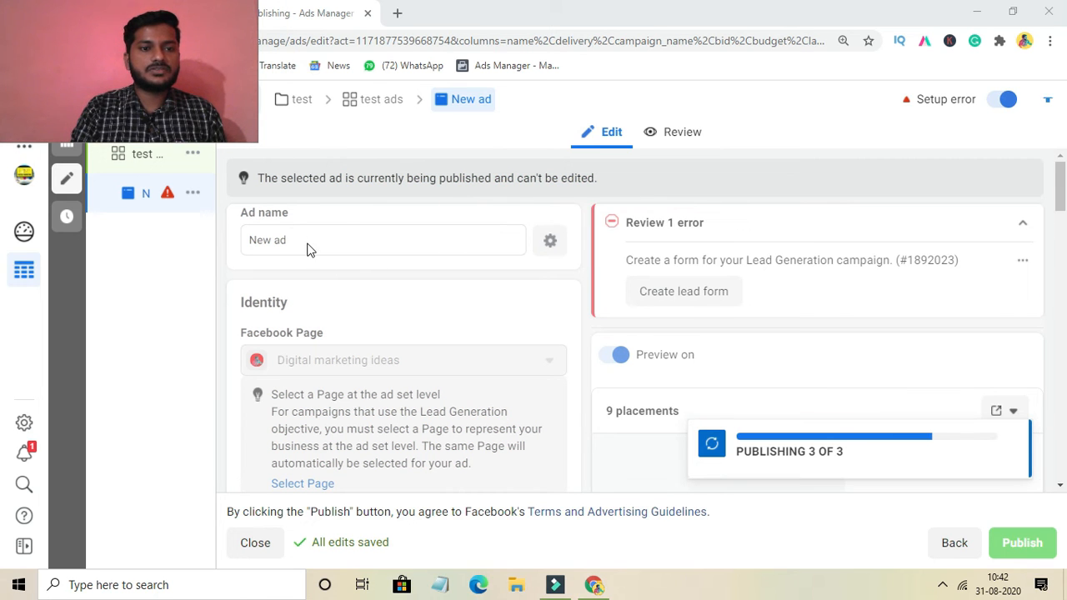
{"action": "left_click", "coordinate": [303, 239]}
{"action": "left_click", "coordinate": [119, 58]}
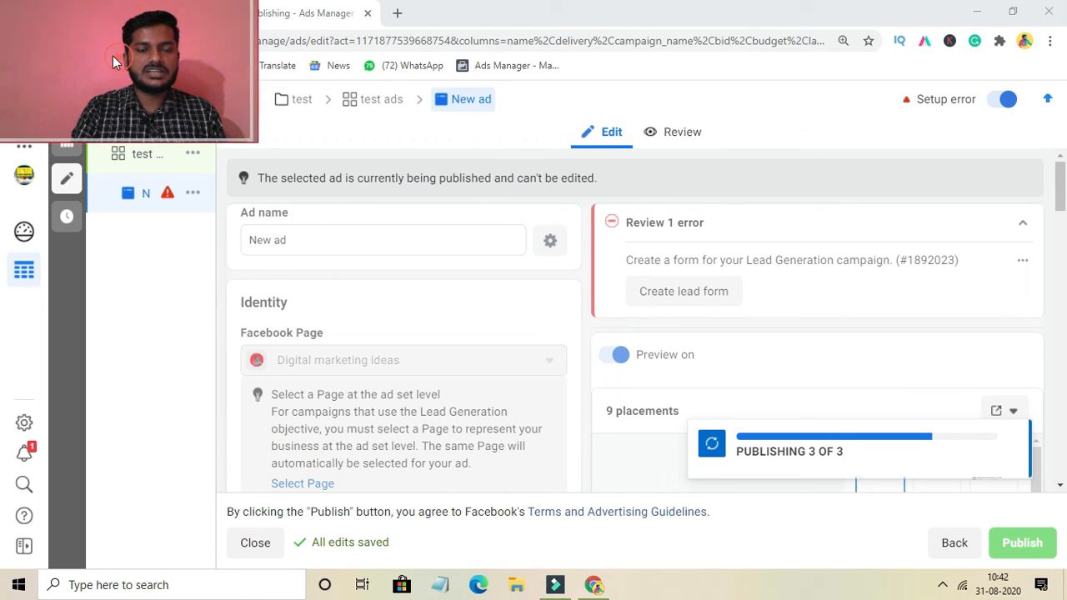
{"action": "left_click", "coordinate": [332, 247]}
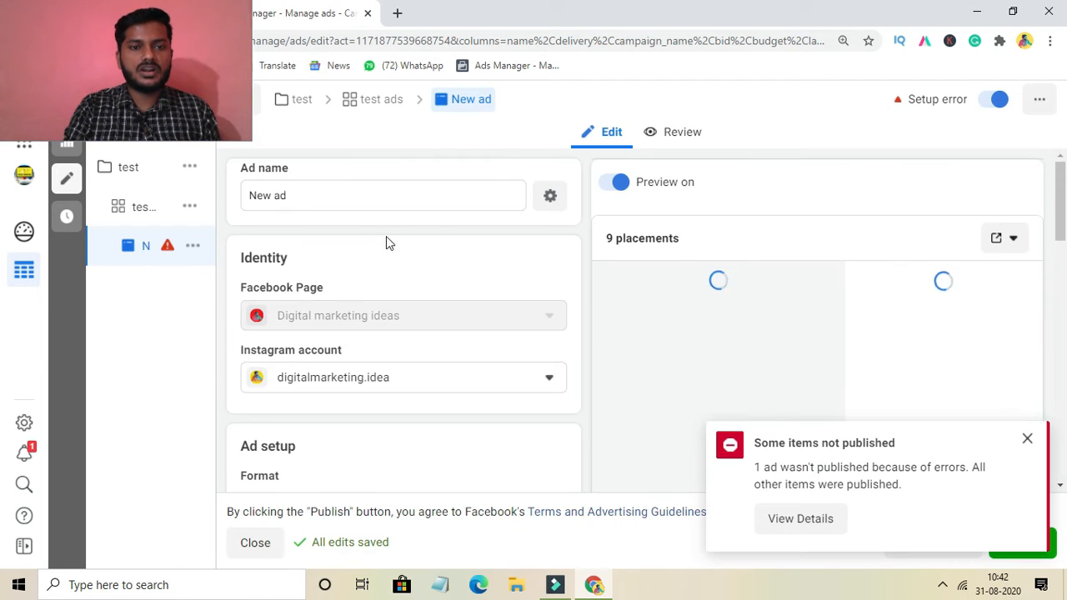
Dismiss the publishing notice and rename the ad as "test ad"
{"action": "left_click", "coordinate": [339, 200]}
{"action": "left_click", "coordinate": [335, 200]}
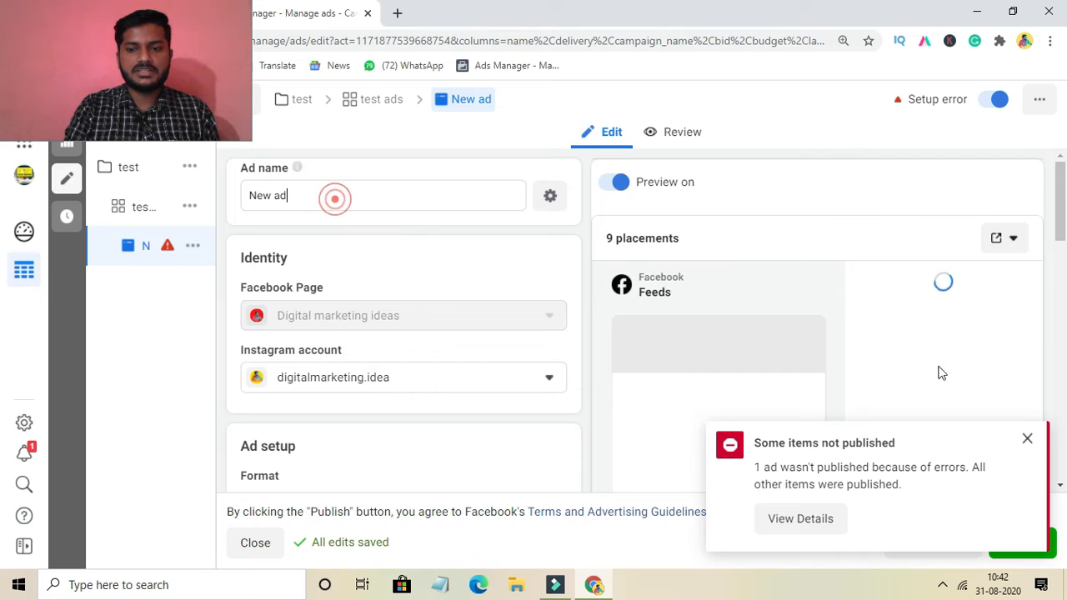
{"action": "left_click", "coordinate": [1027, 439]}
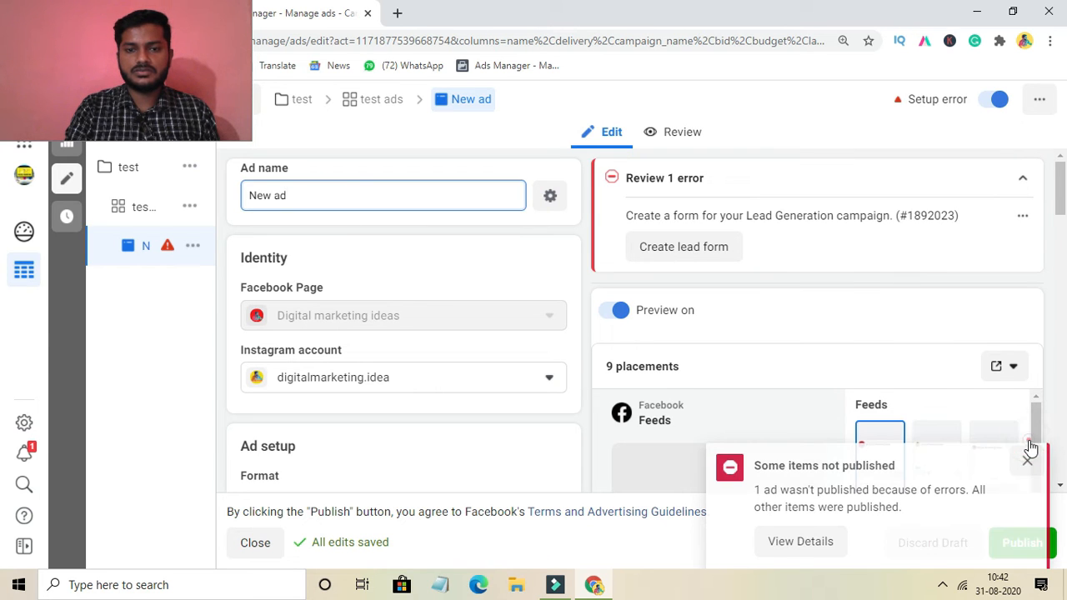
{"action": "double_click", "coordinate": [298, 200]}
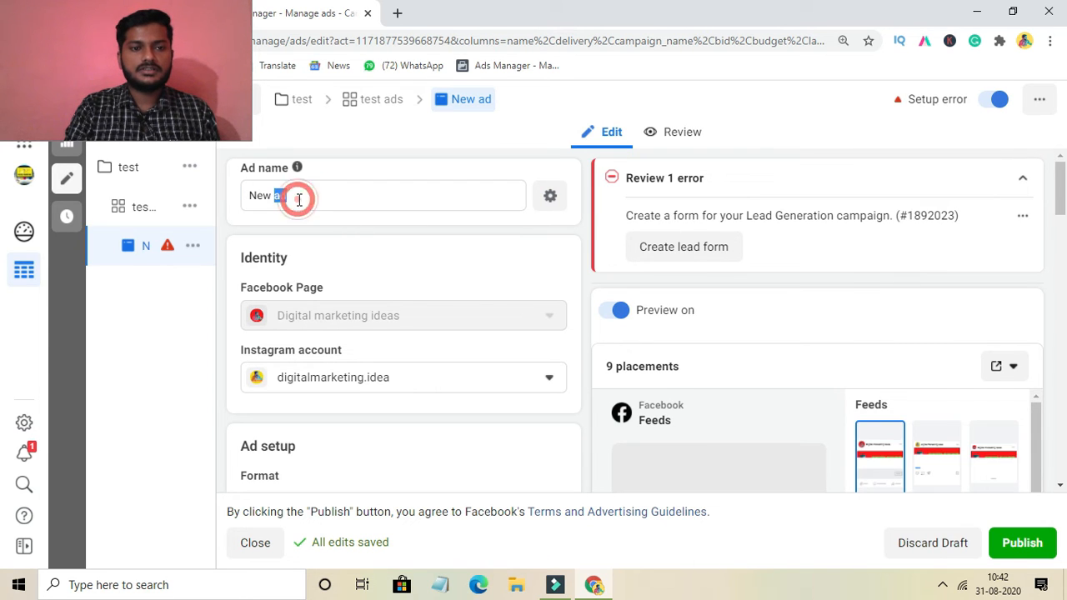
{"action": "key", "text": "BackSpace"}
{"action": "key", "text": "BackSpace"}
{"action": "key", "text": "BackSpace"}
{"action": "key", "text": "BackSpace"}
{"action": "key", "text": "BackSpace"}
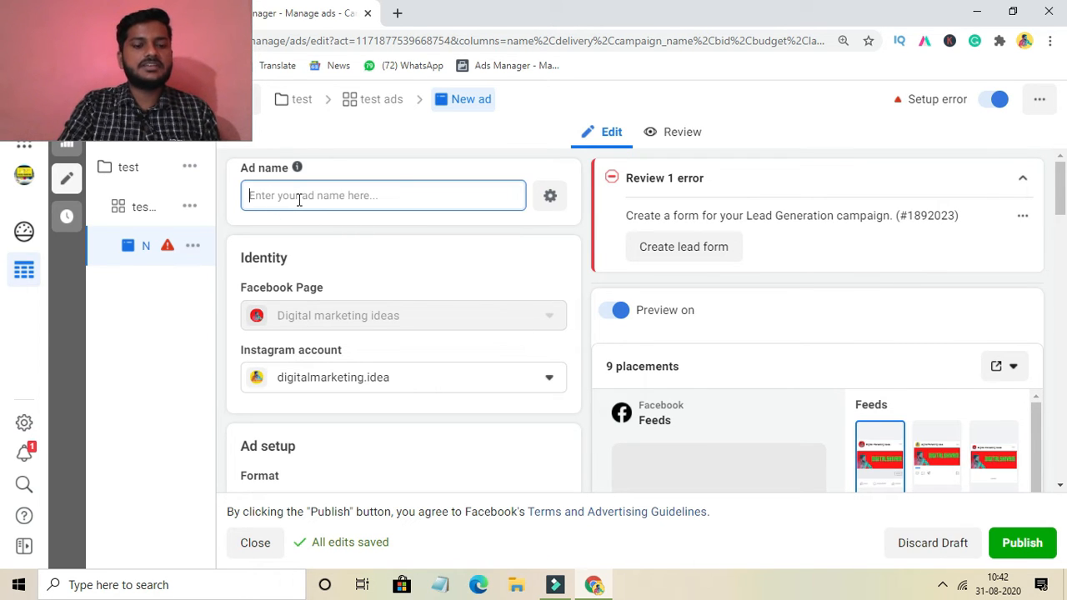
{"action": "type", "text": "test ad"}
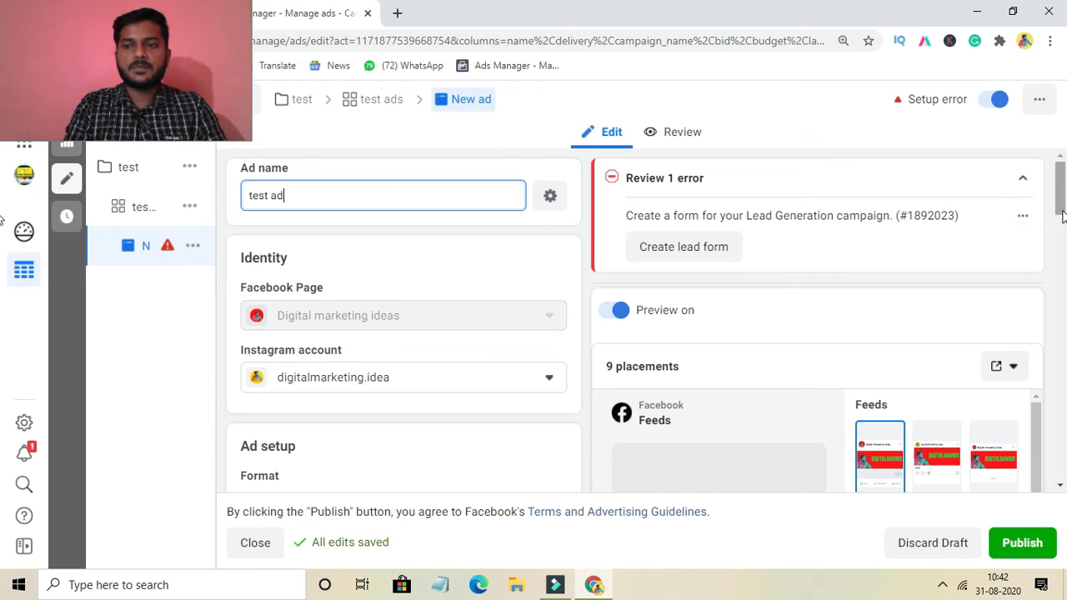
Replace the ad's media with the first yellow 1080 × 1080 "Learn Digital Marketing Free" account image and check its feed preview
{"action": "left_click_drag", "start_coordinate": [1061, 215], "coordinate": [1061, 219]}
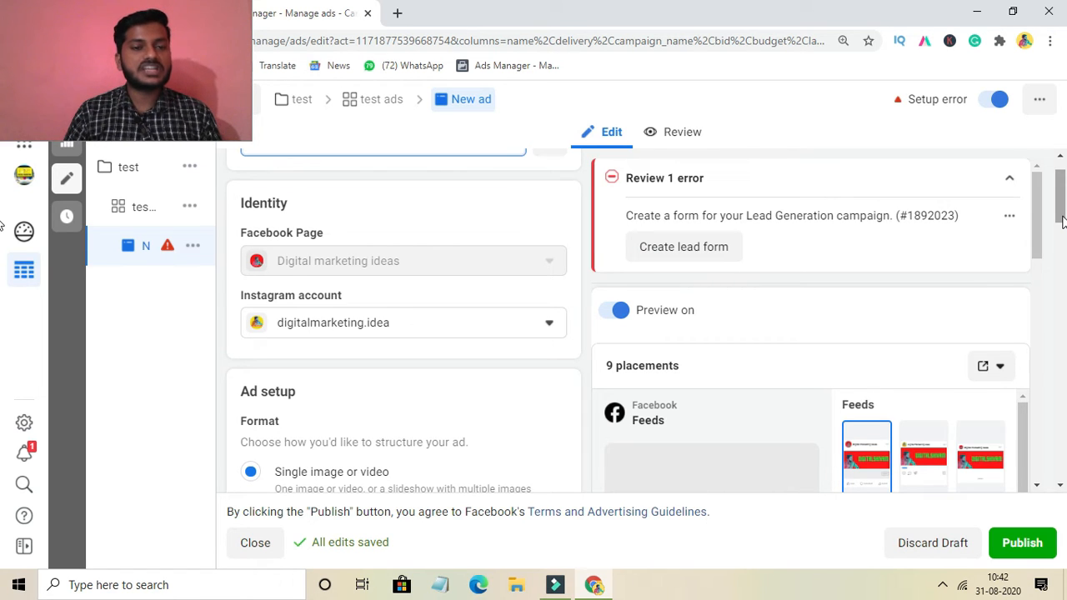
{"action": "left_click_drag", "start_coordinate": [1061, 219], "coordinate": [1063, 261]}
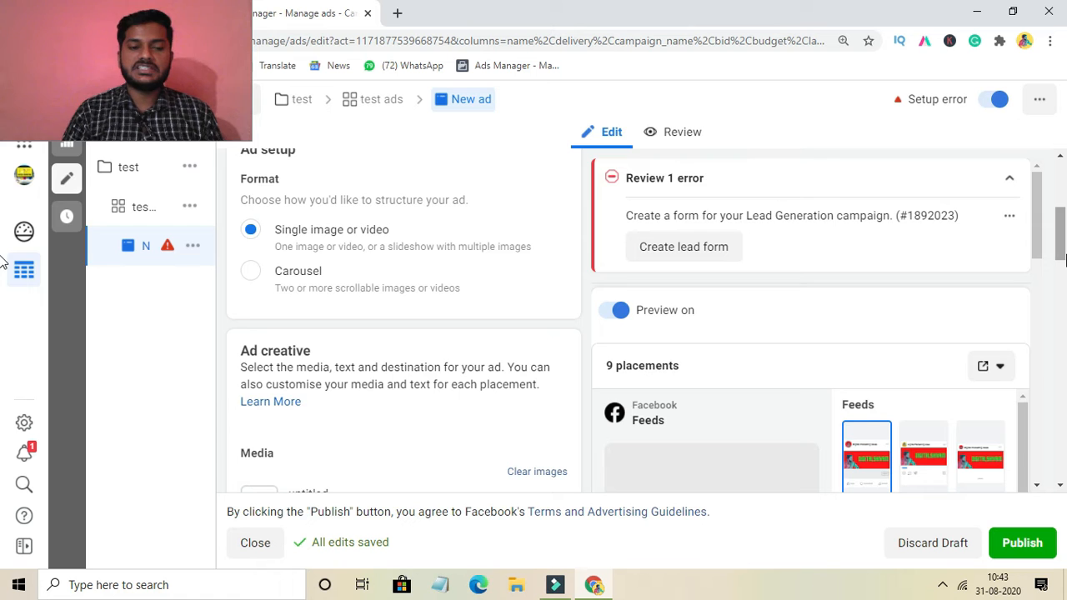
{"action": "left_click_drag", "start_coordinate": [1063, 261], "coordinate": [1063, 273]}
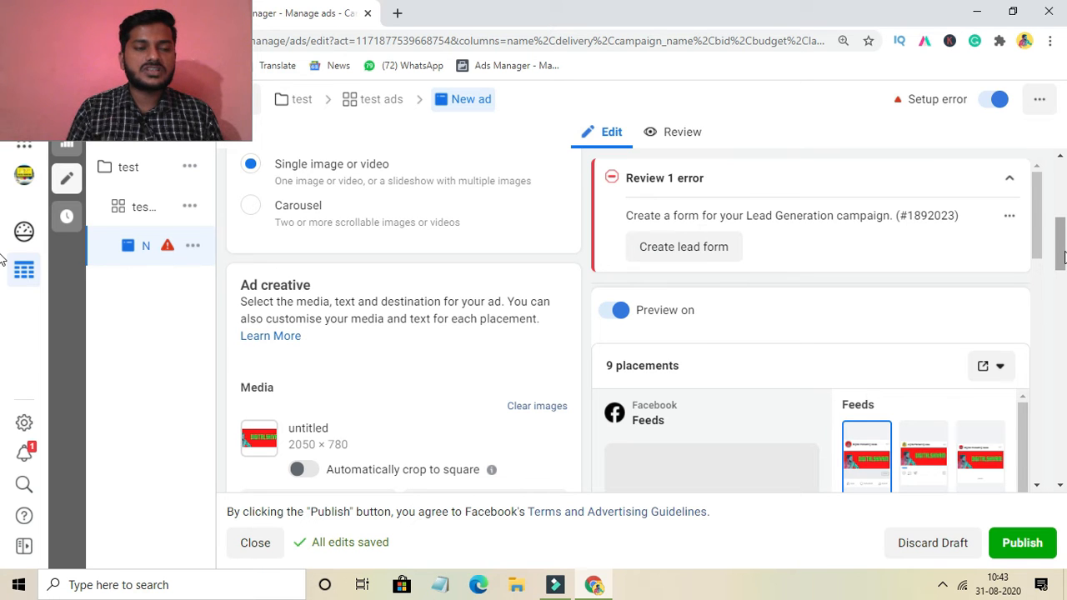
{"action": "left_click_drag", "start_coordinate": [1061, 256], "coordinate": [1061, 275]}
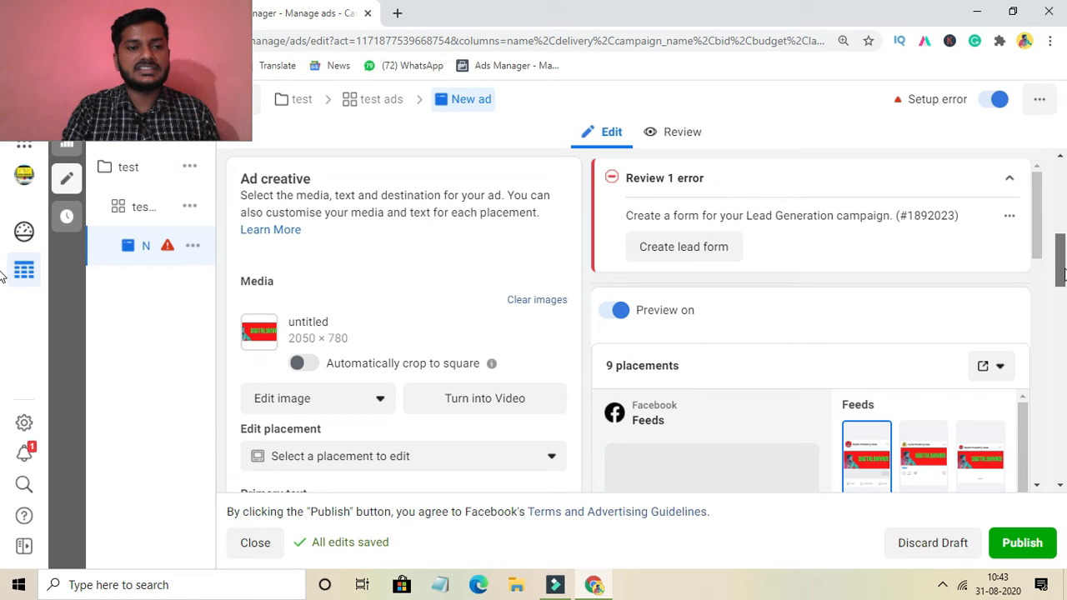
{"action": "left_click_drag", "start_coordinate": [1060, 276], "coordinate": [1061, 282]}
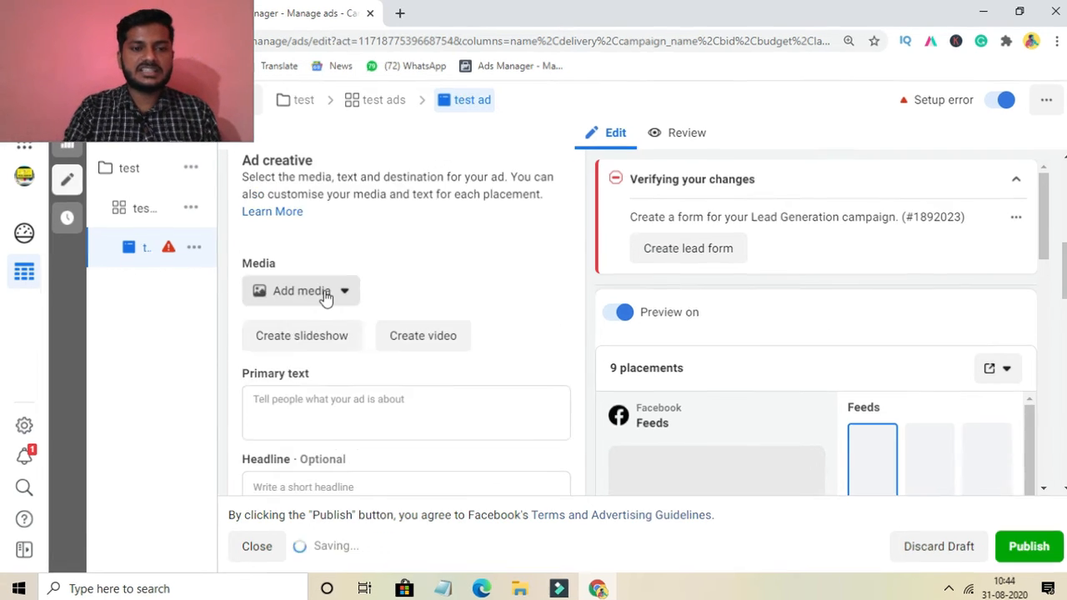
{"action": "left_click", "coordinate": [322, 293]}
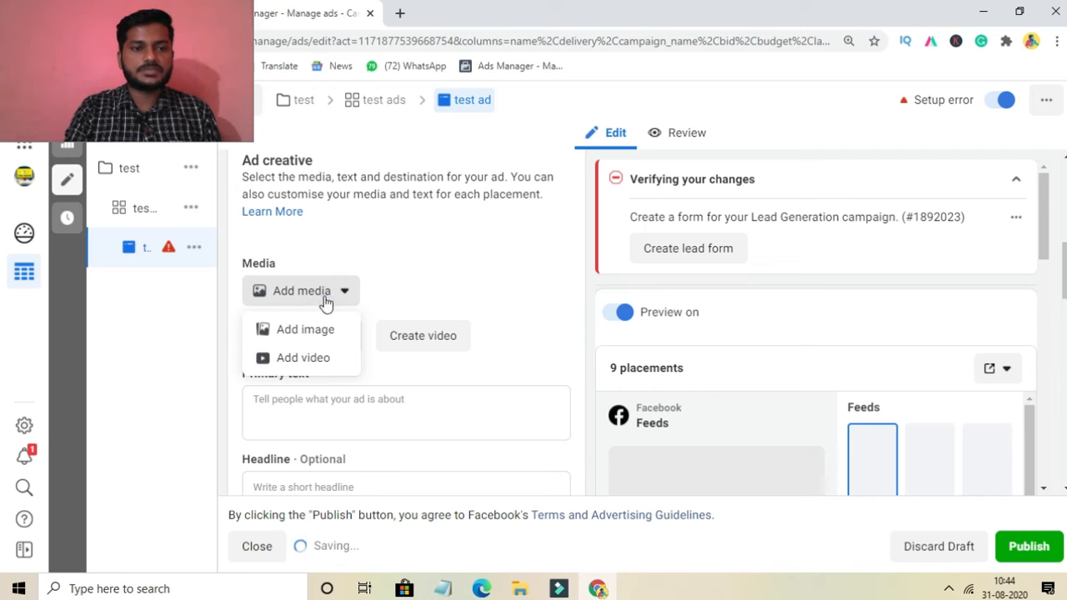
{"action": "left_click", "coordinate": [307, 330]}
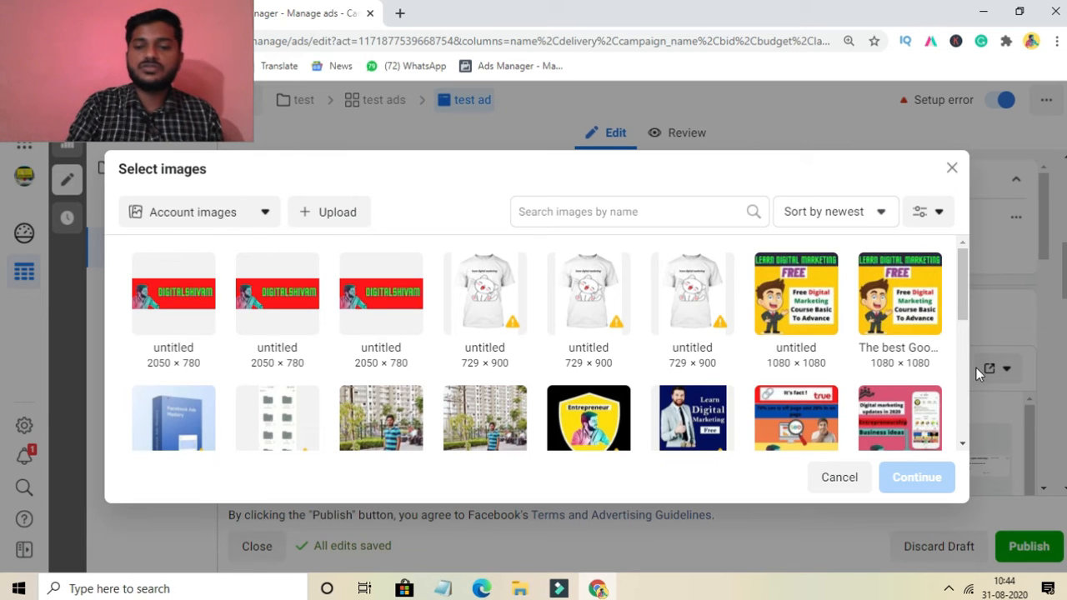
{"action": "left_click", "coordinate": [800, 305]}
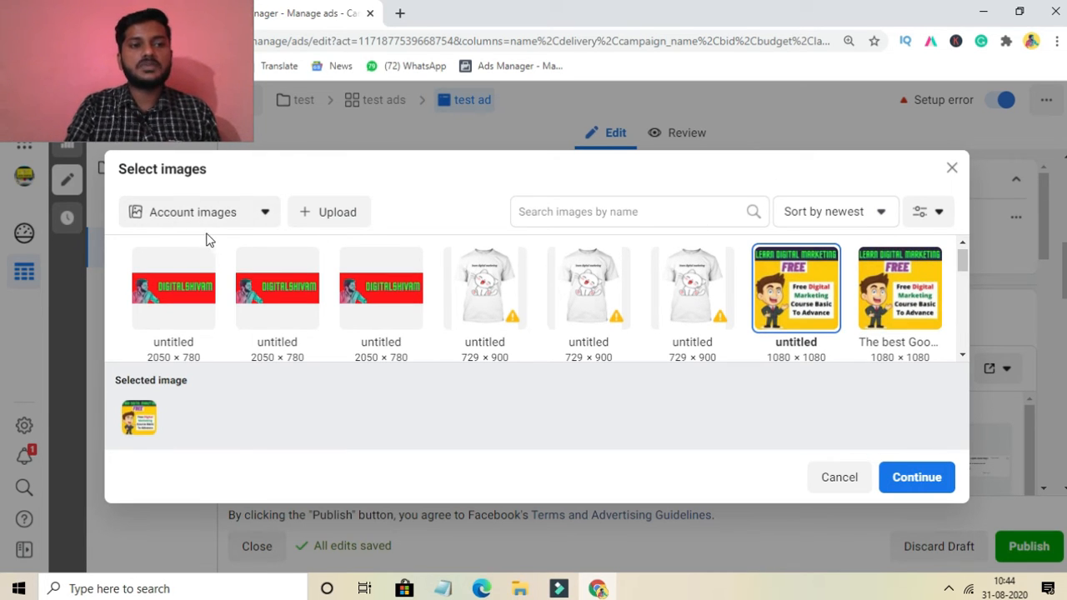
{"action": "left_click", "coordinate": [936, 492]}
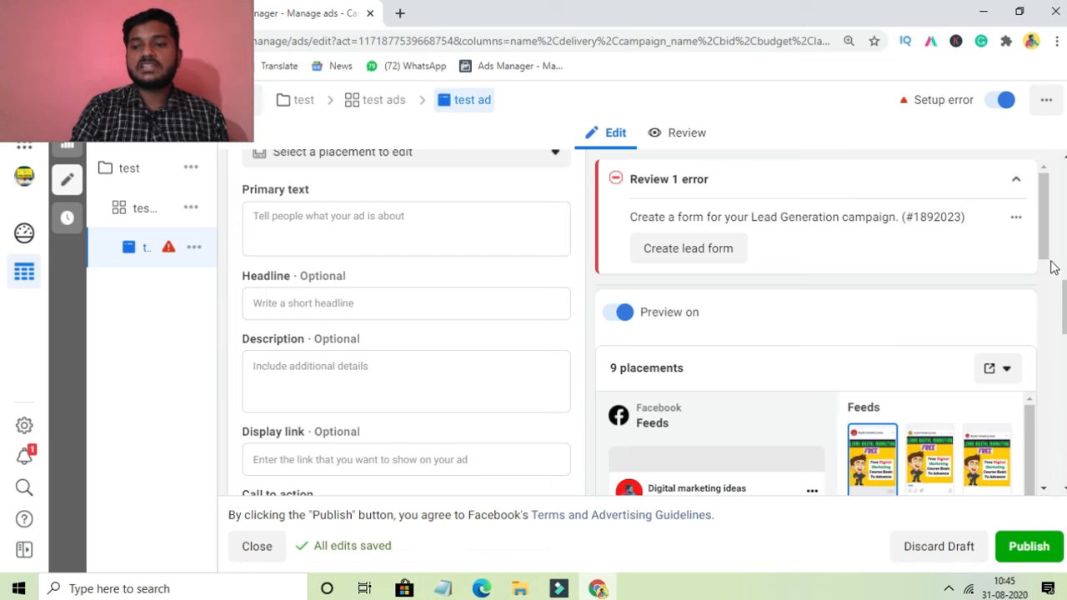
{"action": "left_click_drag", "start_coordinate": [1041, 239], "coordinate": [1052, 312]}
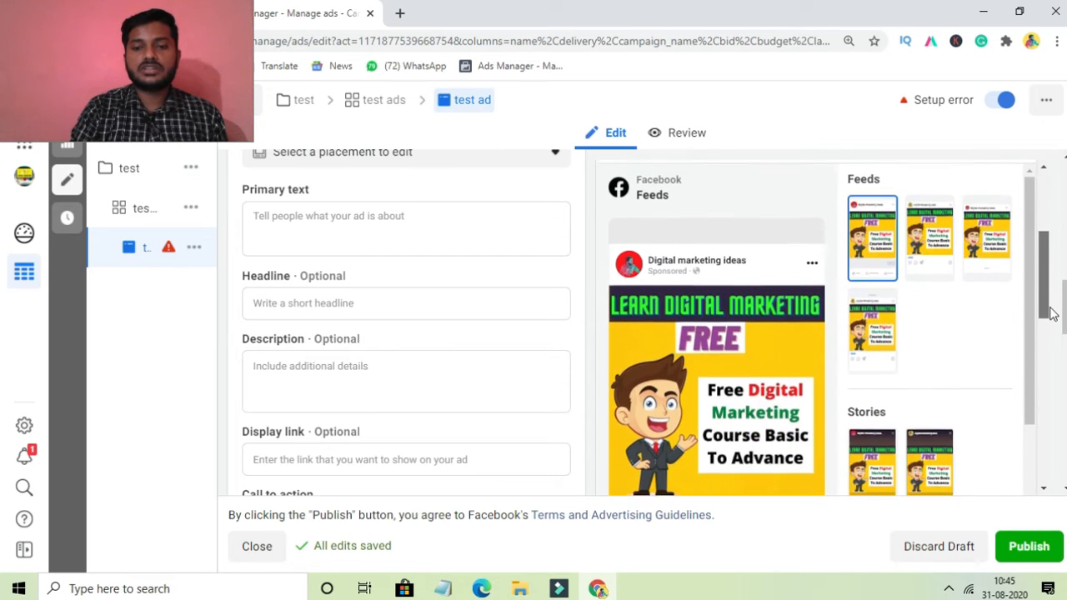
{"action": "left_click", "coordinate": [268, 227]}
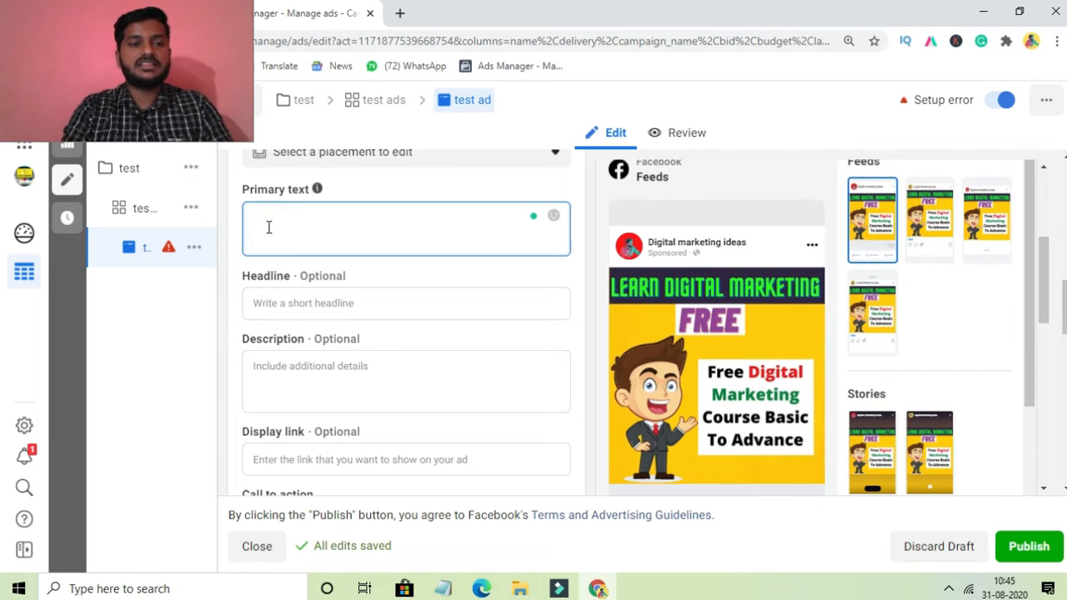
{"action": "type", "text": "e"}
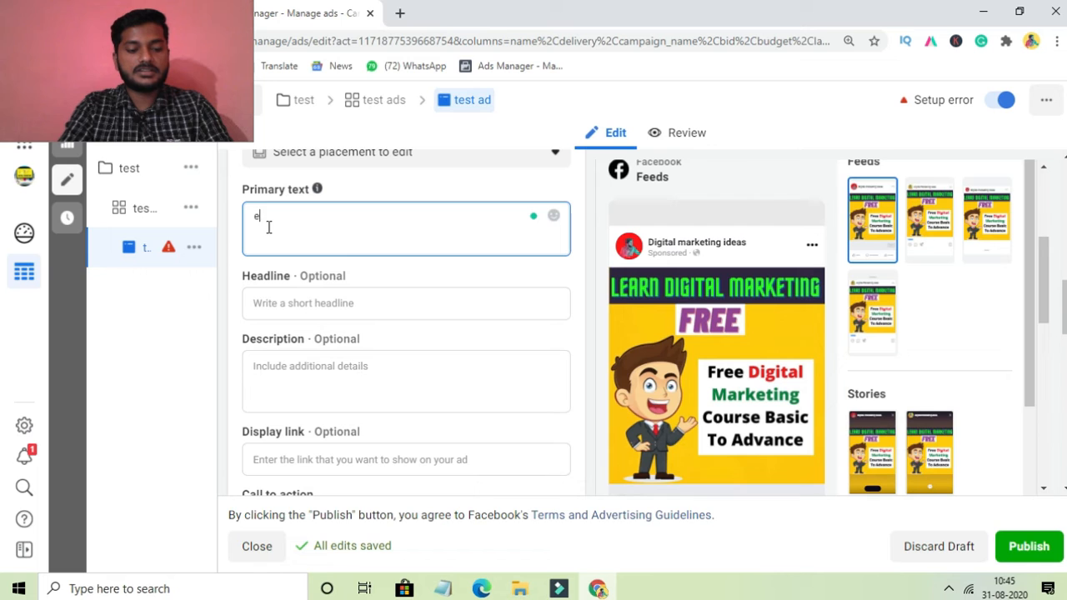
{"action": "type", "text": "arn"}
{"action": "key", "text": "BackSpace"}
{"action": "key", "text": "BackSpace"}
{"action": "key", "text": "BackSpace"}
{"action": "key", "text": "BackSpace"}
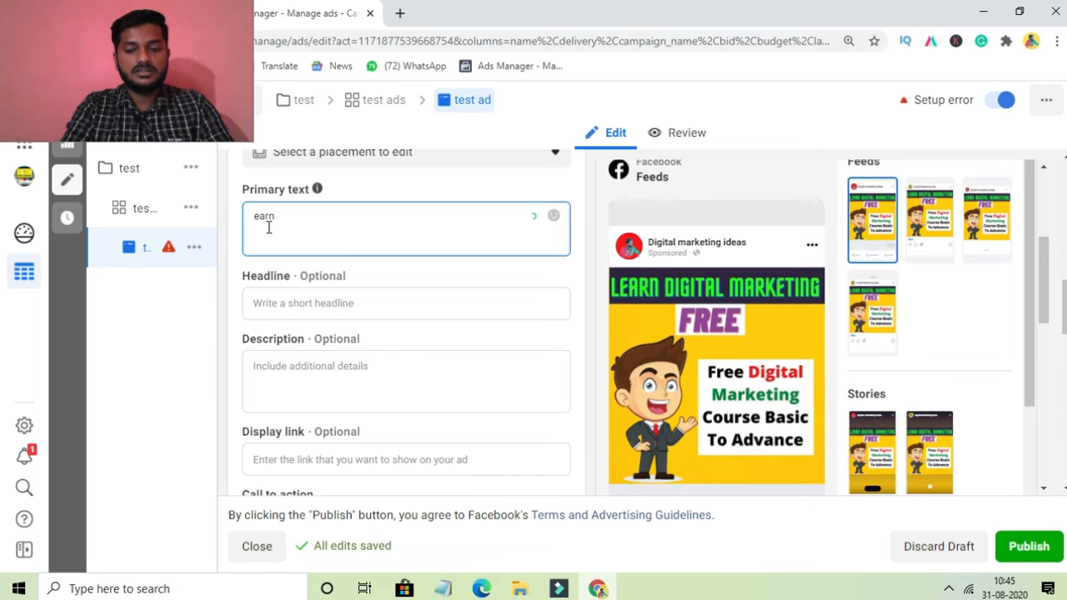
{"action": "type", "text": "ea"}
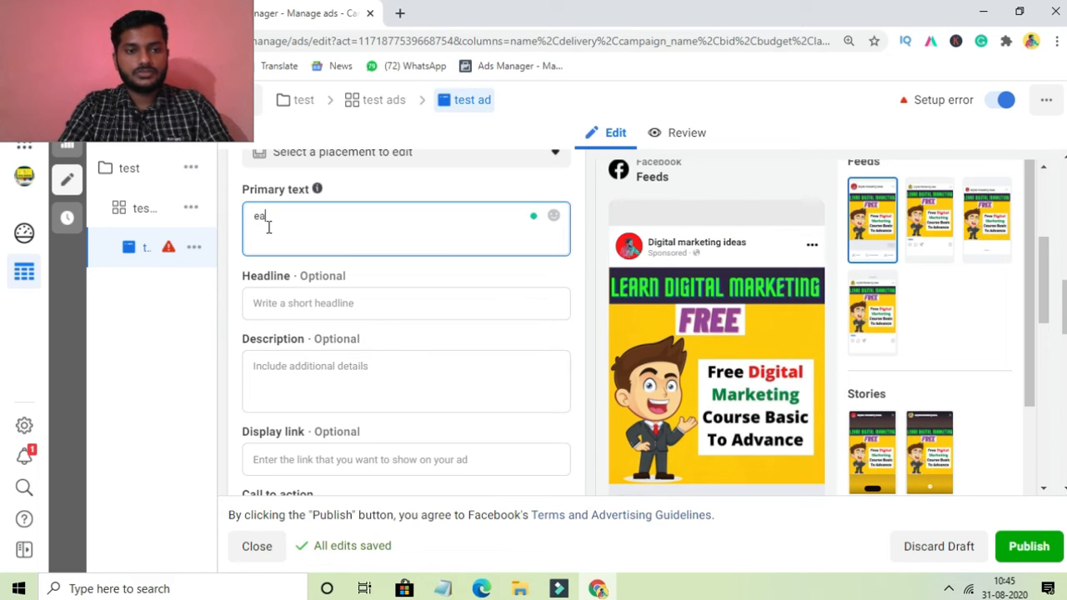
{"action": "key", "text": "BackSpace"}
{"action": "key", "text": "BackSpace"}
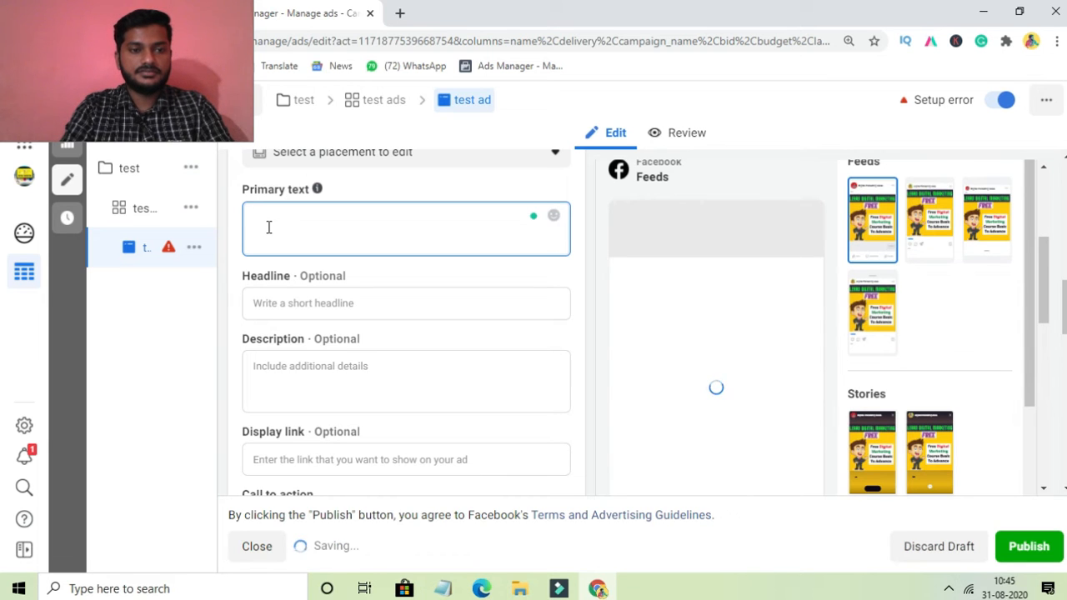
Enter "learn digital a" as the ad's primary text and check it in the Facebook feed preview
{"action": "type", "text": "lea"}
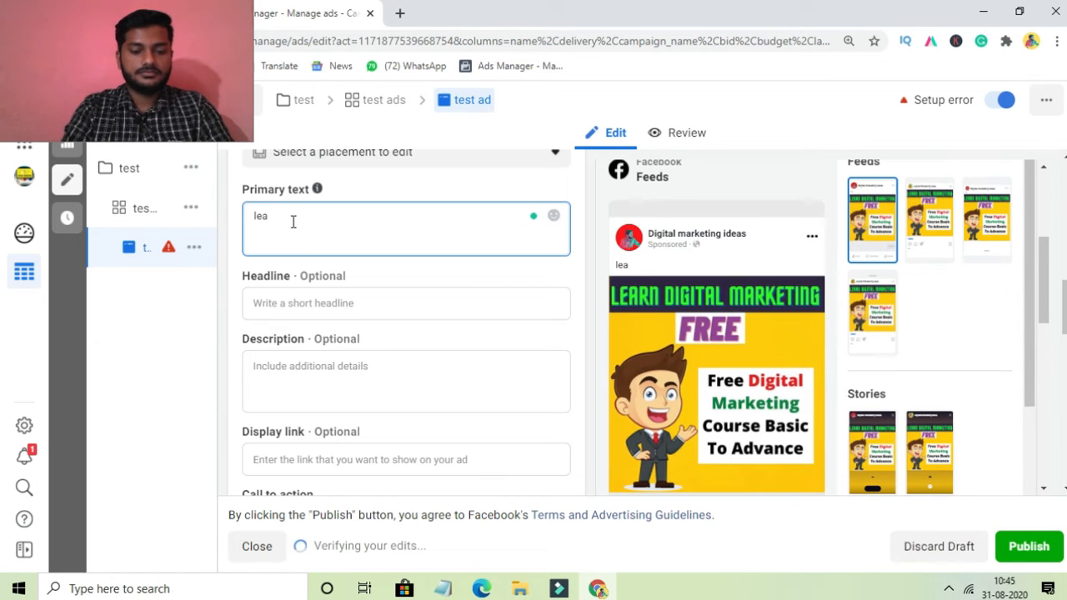
{"action": "type", "text": "rn digital a"}
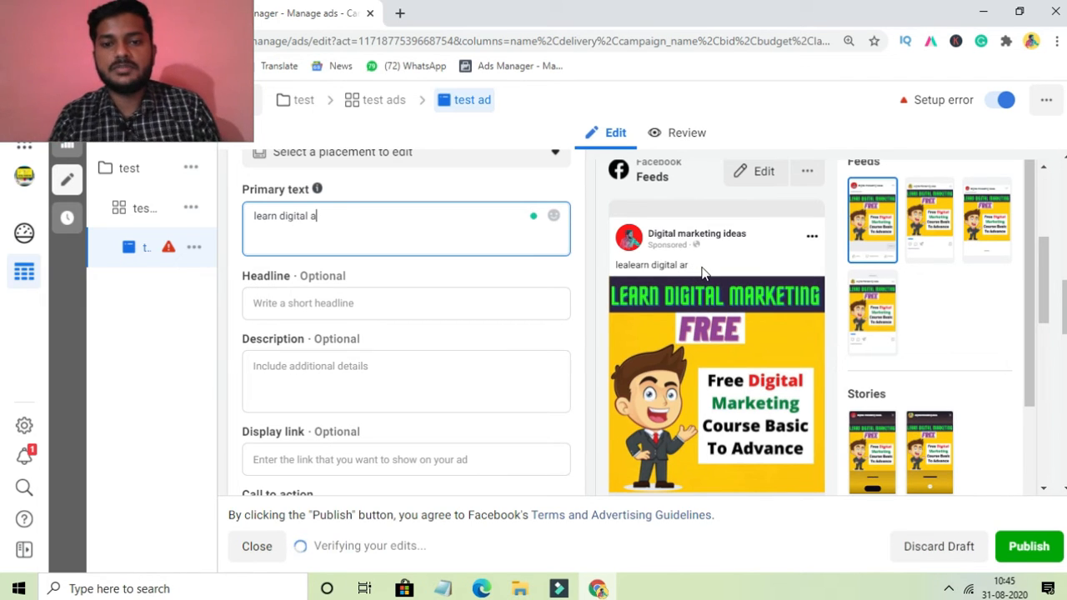
{"action": "left_click_drag", "start_coordinate": [700, 266], "coordinate": [617, 275]}
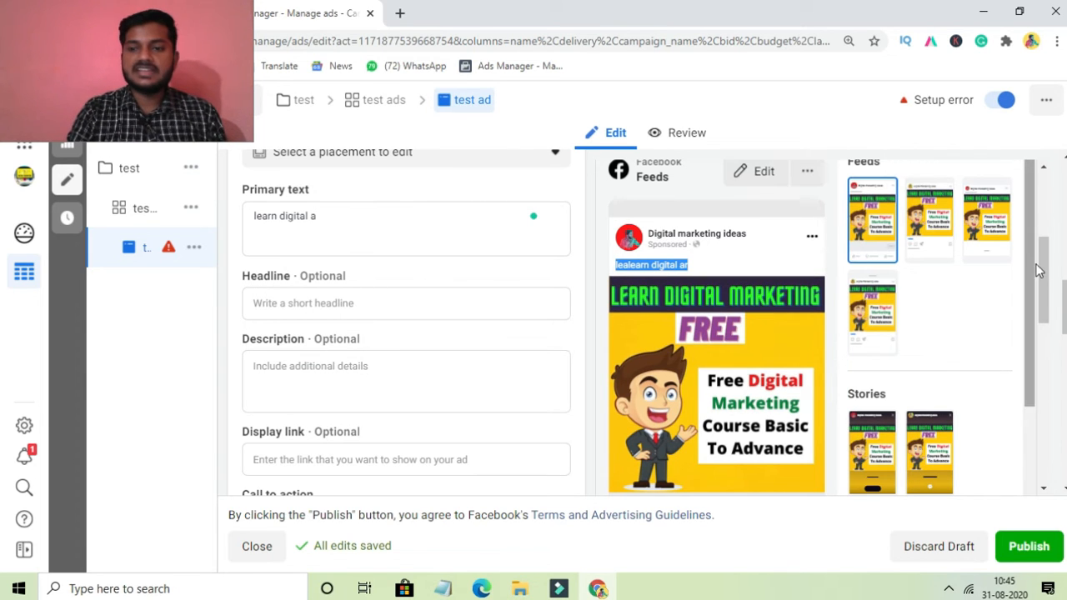
{"action": "scroll", "coordinate": [1034, 288], "scroll_direction": "down", "scroll_amount": 2}
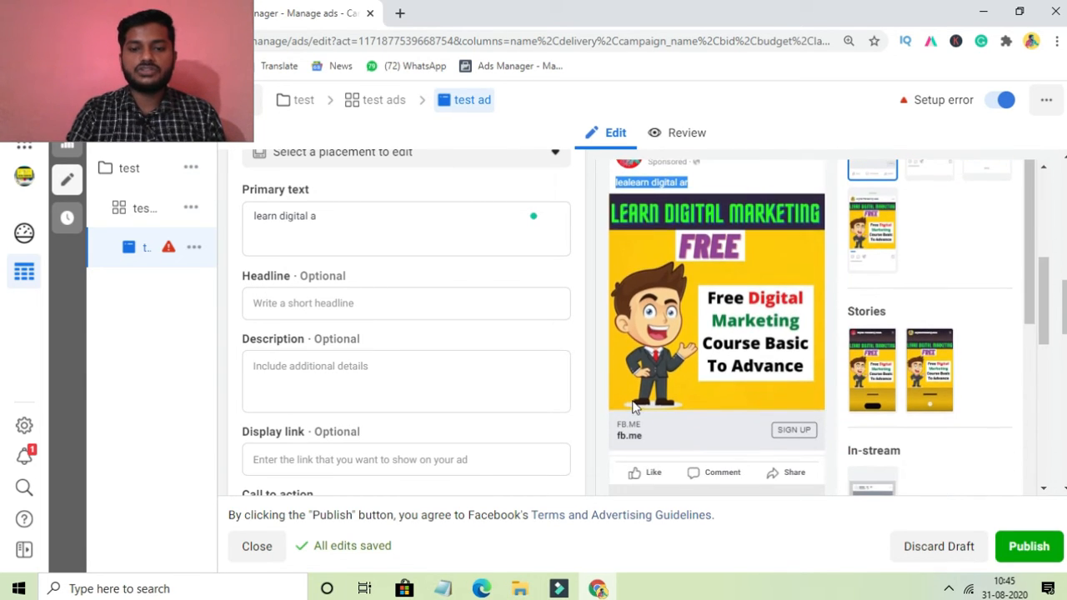
Set the ad's headline to "irfjrkfjrei" and its description to "nsefkhufhewufhei"
{"action": "left_click", "coordinate": [278, 303]}
{"action": "type", "text": "irfjrkfrei"}
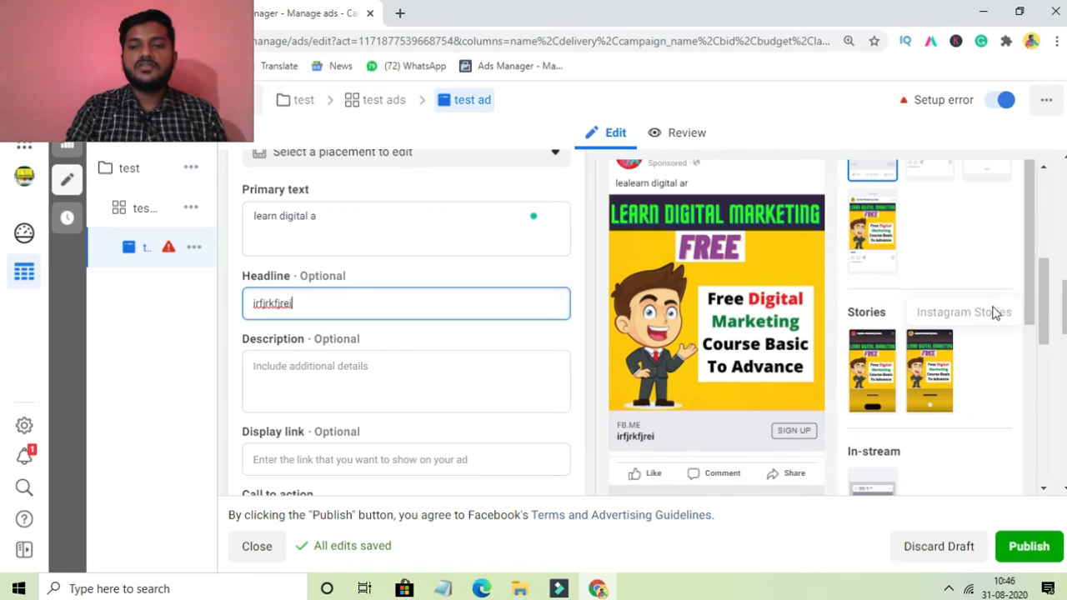
{"action": "scroll", "coordinate": [1041, 266], "scroll_direction": "down", "scroll_amount": 1}
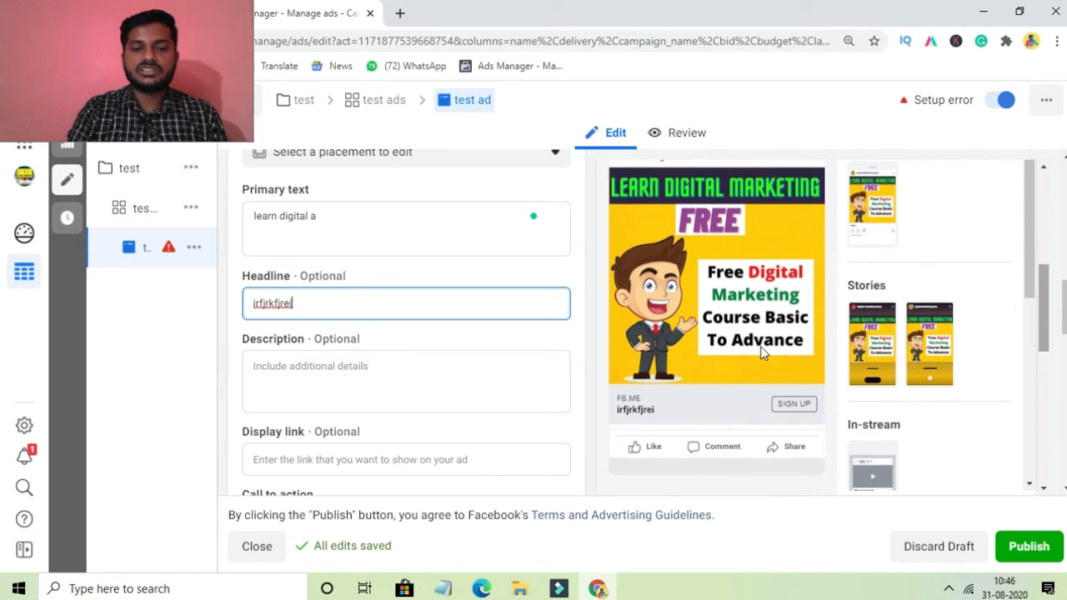
{"action": "left_click", "coordinate": [277, 397]}
{"action": "type", "text": "nsefkhufhewufhei"}
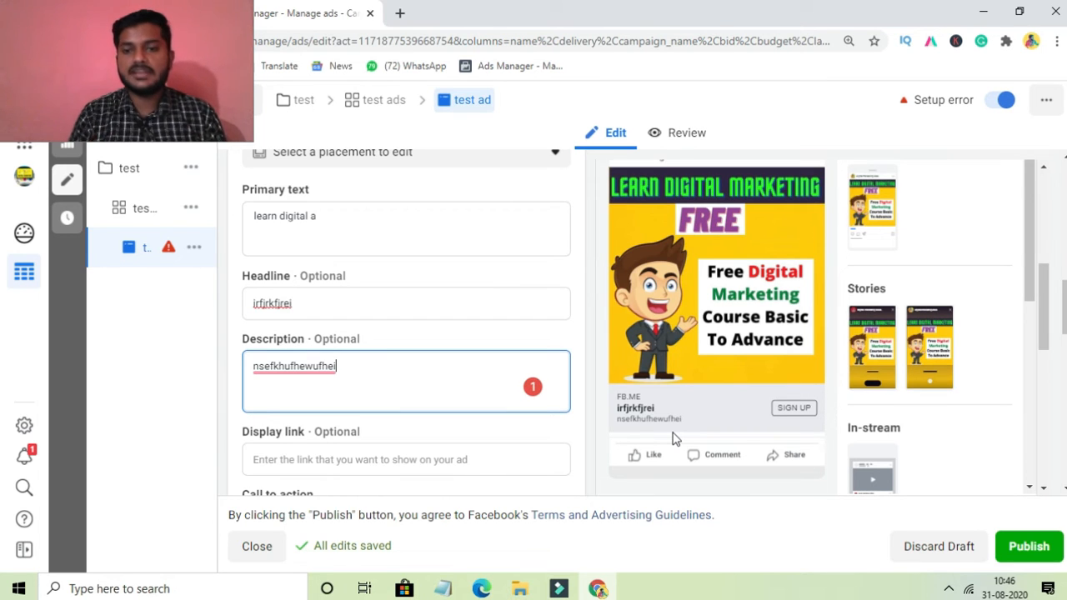
{"action": "left_click_drag", "start_coordinate": [1065, 300], "coordinate": [1065, 324]}
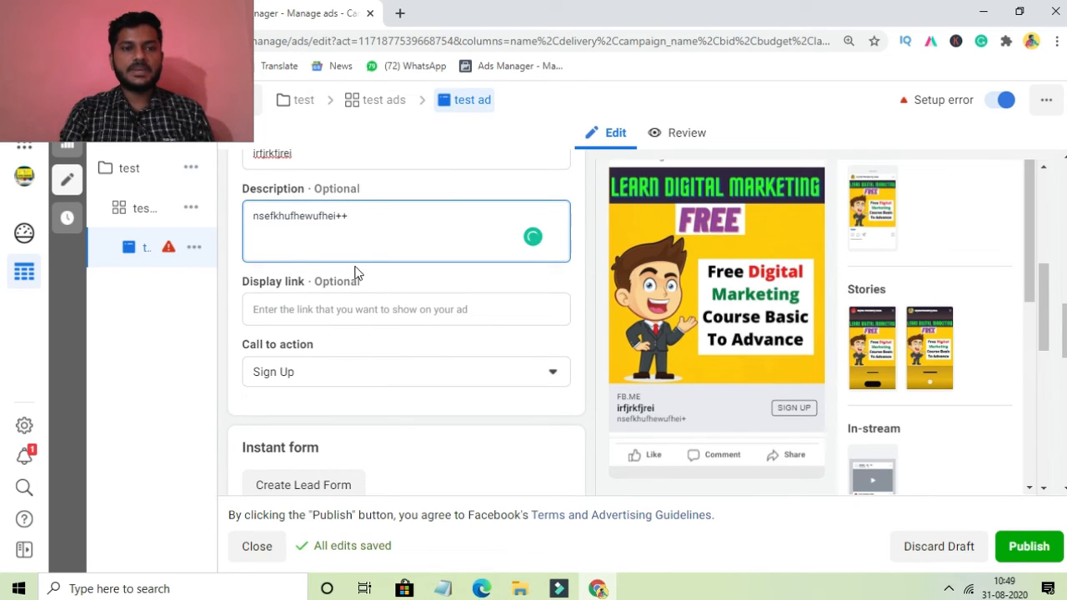
{"action": "left_click", "coordinate": [300, 310]}
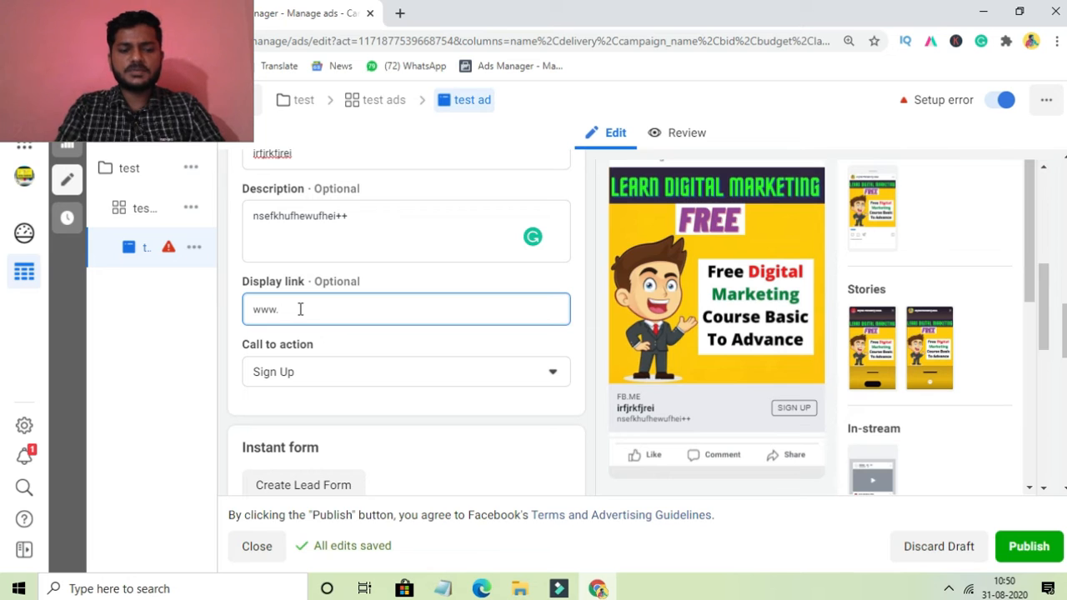
{"action": "type", "text": "tech"}
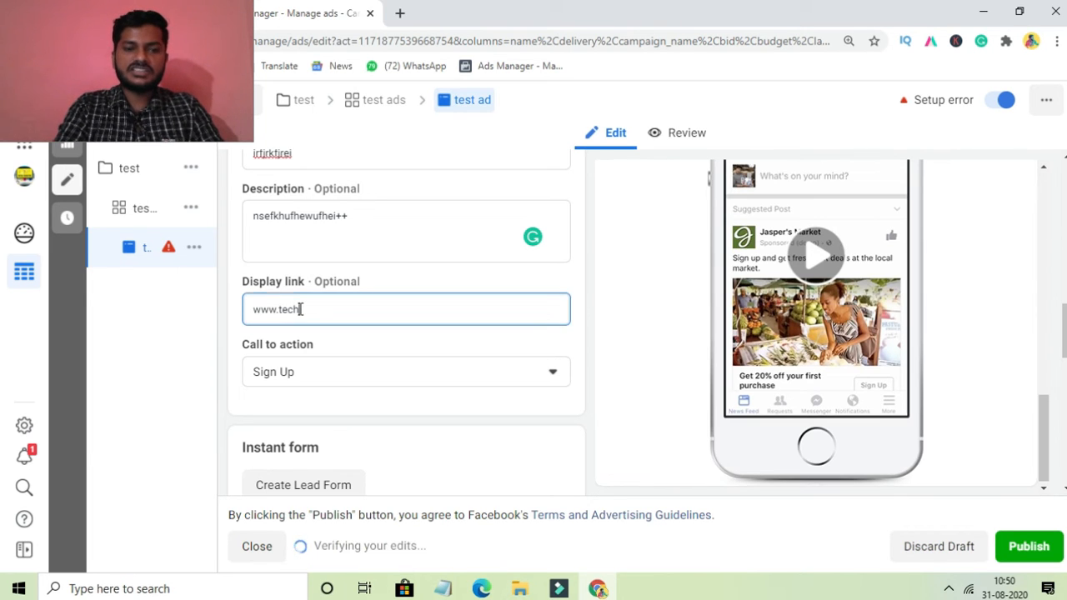
{"action": "key", "text": "BackSpace"}
{"action": "key", "text": "BackSpace"}
{"action": "key", "text": "BackSpace"}
{"action": "key", "text": "BackSpace"}
{"action": "key", "text": "BackSpace"}
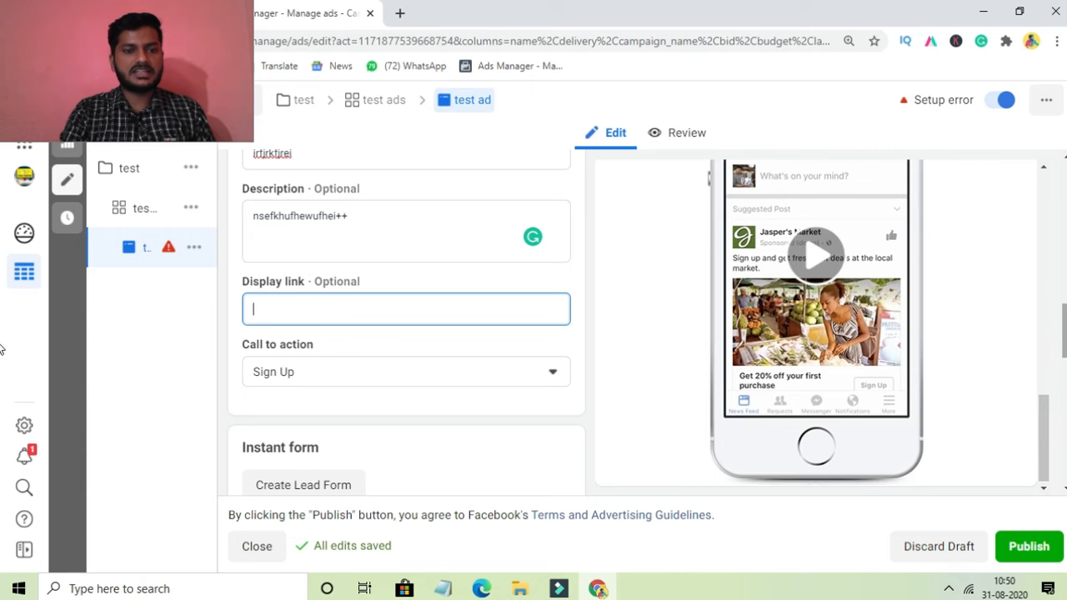
Change the ad's call to action to Apply Now
{"action": "scroll", "coordinate": [407, 334], "scroll_direction": "up", "scroll_amount": 2}
{"action": "scroll", "coordinate": [407, 333], "scroll_direction": "down", "scroll_amount": 3}
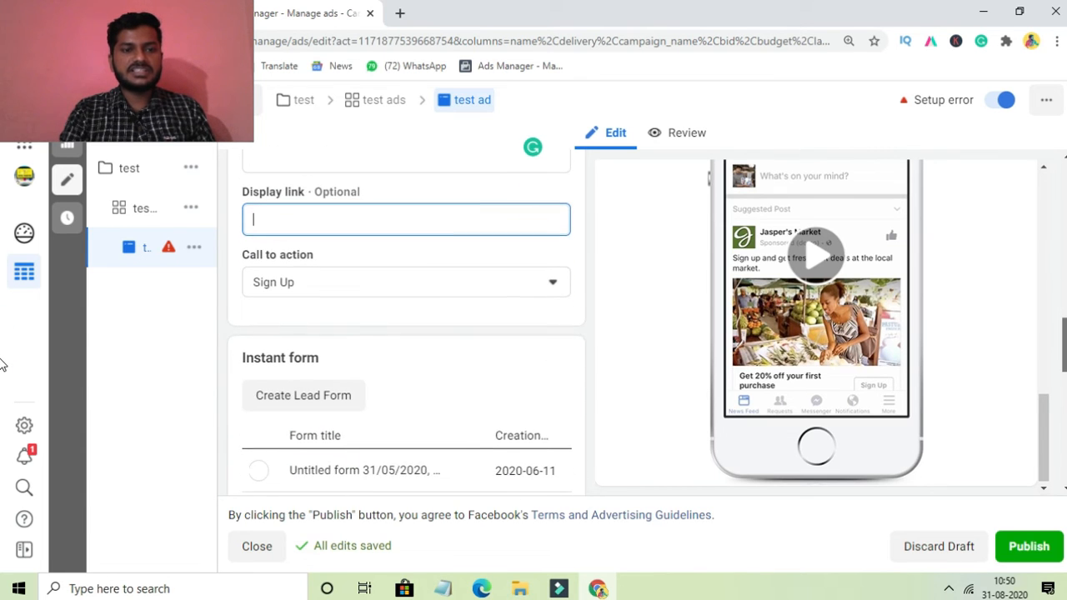
{"action": "left_click", "coordinate": [354, 263]}
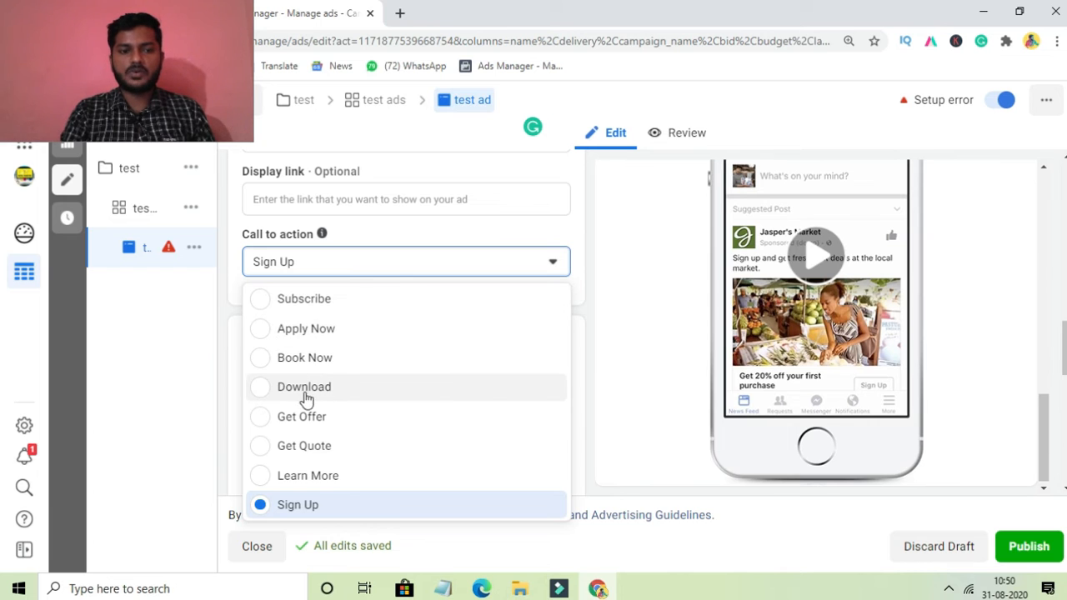
{"action": "left_click", "coordinate": [267, 330]}
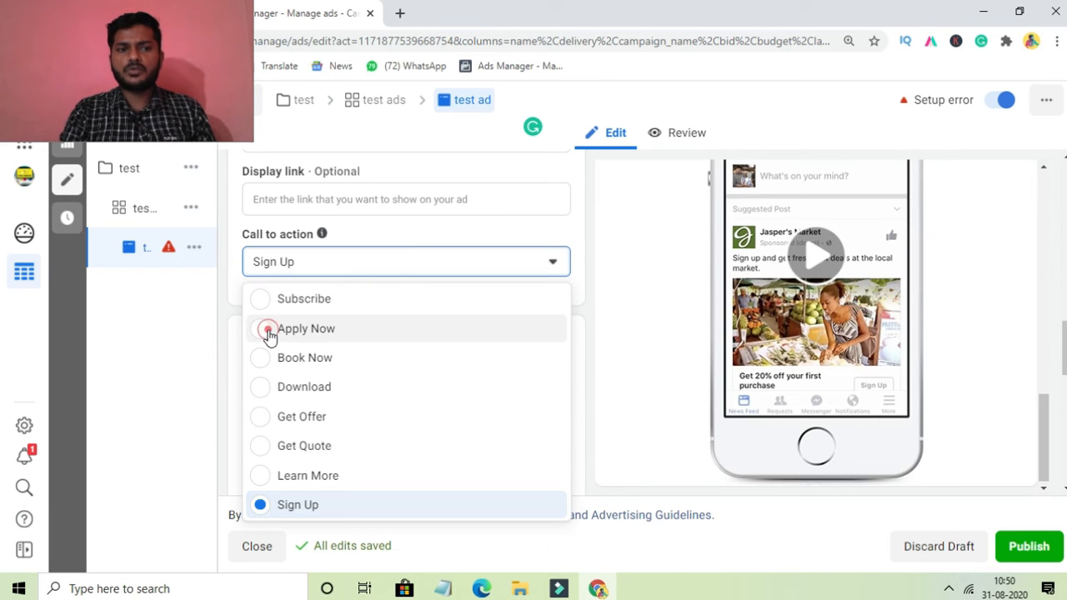
{"action": "left_click", "coordinate": [265, 331]}
{"action": "left_click", "coordinate": [261, 331]}
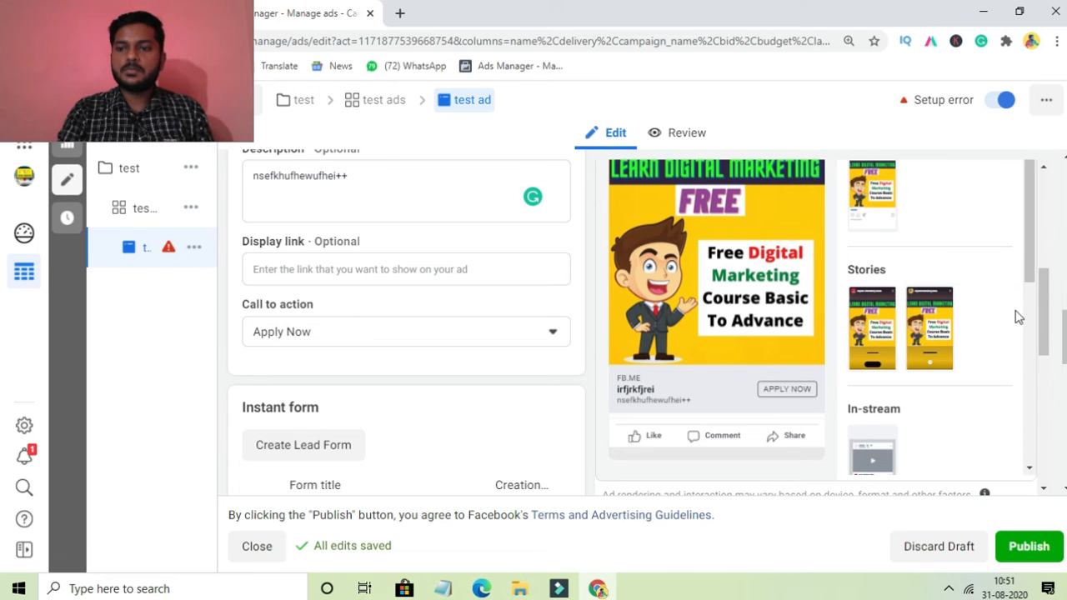
Start a new lead form for the ad's instant form
{"action": "scroll", "coordinate": [0, 334], "scroll_direction": "down", "scroll_amount": 3}
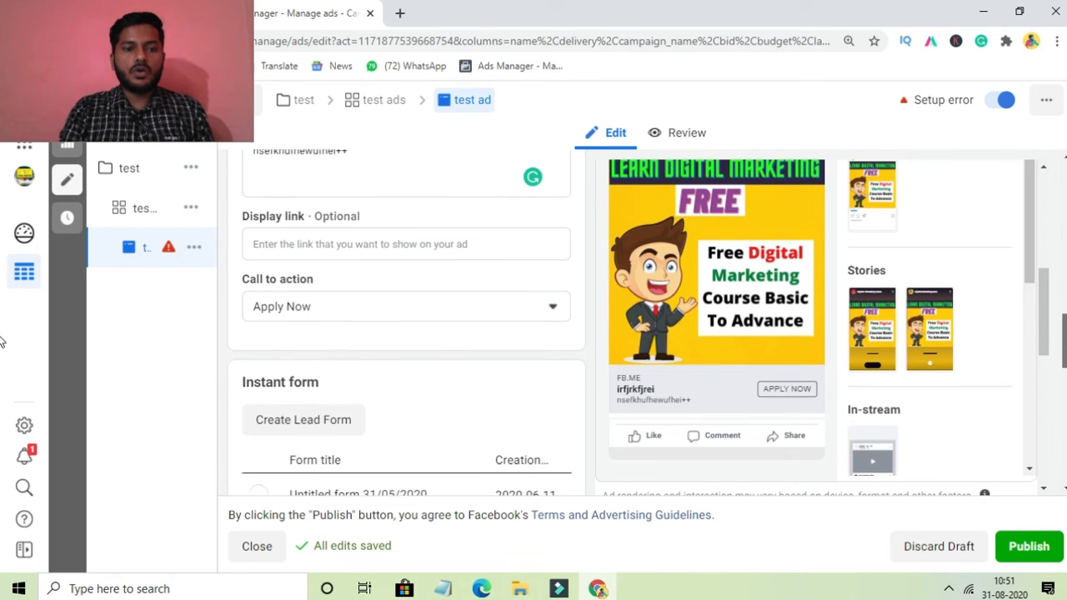
{"action": "scroll", "coordinate": [3, 366], "scroll_direction": "down", "scroll_amount": 1}
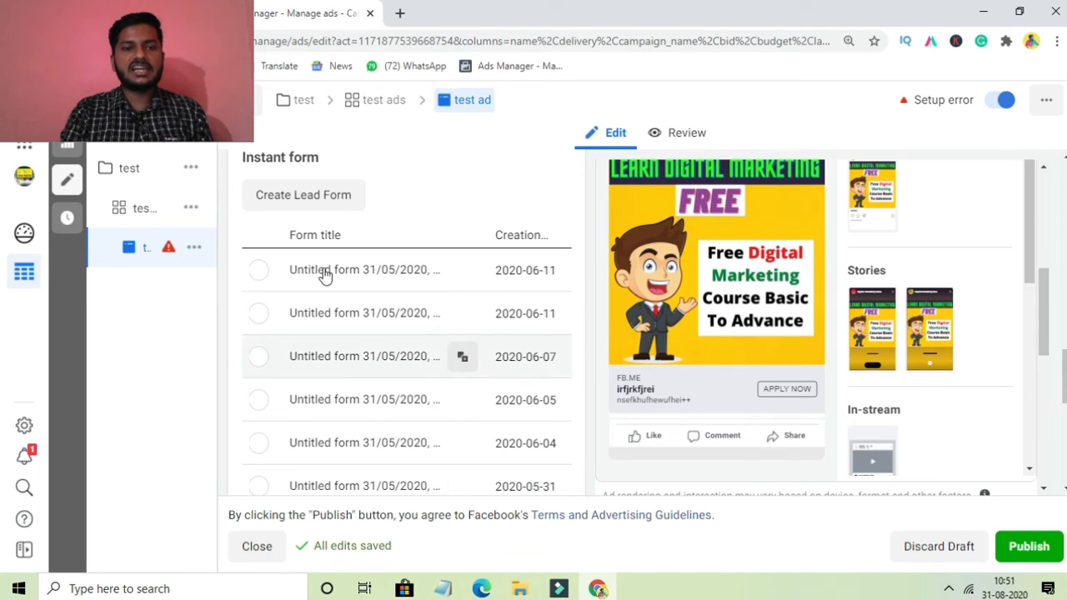
{"action": "left_click", "coordinate": [305, 201]}
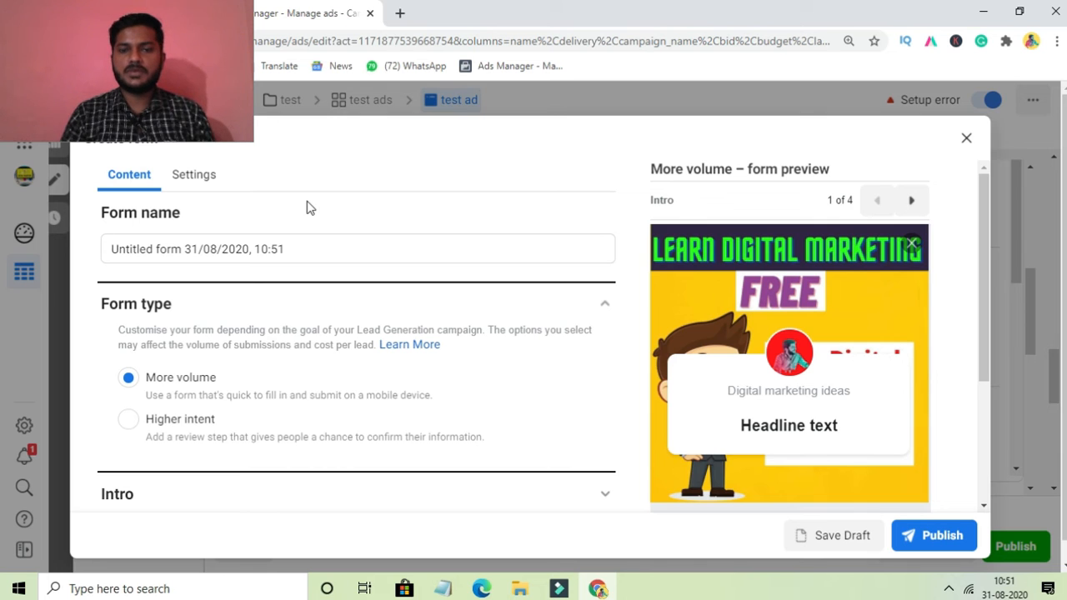
Review the background image and greeting options in the lead form's Intro section, and collapse it
{"action": "left_click_drag", "start_coordinate": [988, 242], "coordinate": [993, 319]}
{"action": "left_click", "coordinate": [517, 360]}
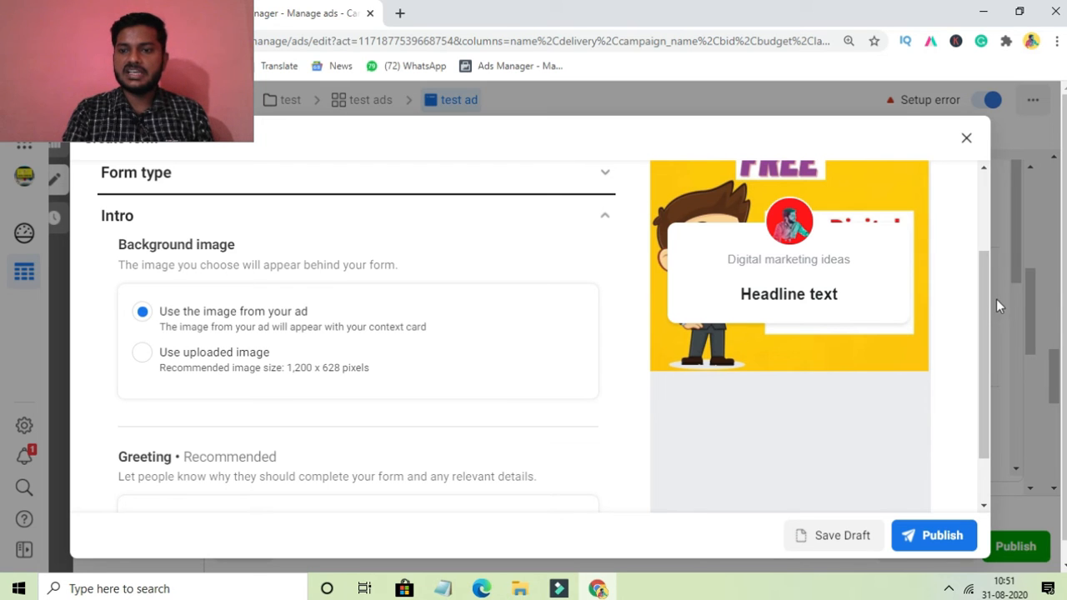
{"action": "left_click_drag", "start_coordinate": [987, 313], "coordinate": [988, 365]}
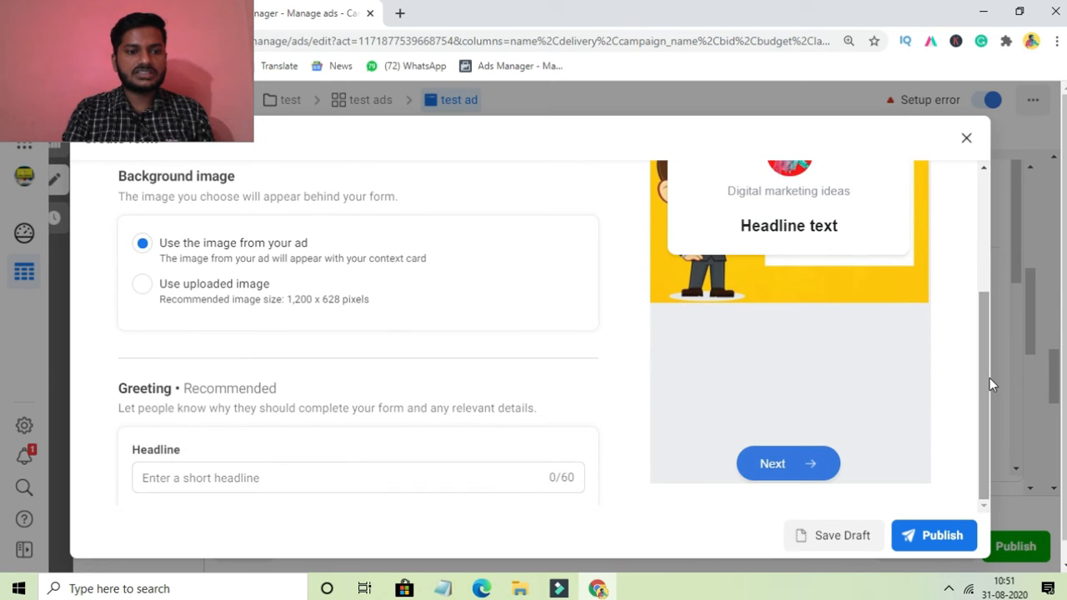
{"action": "left_click", "coordinate": [405, 414]}
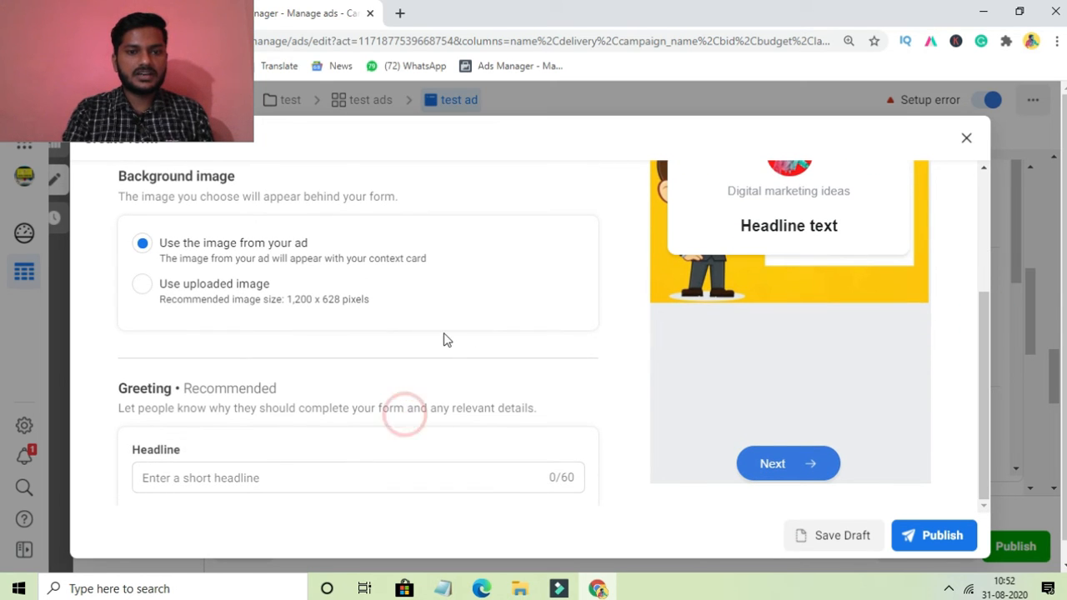
{"action": "left_click", "coordinate": [590, 280]}
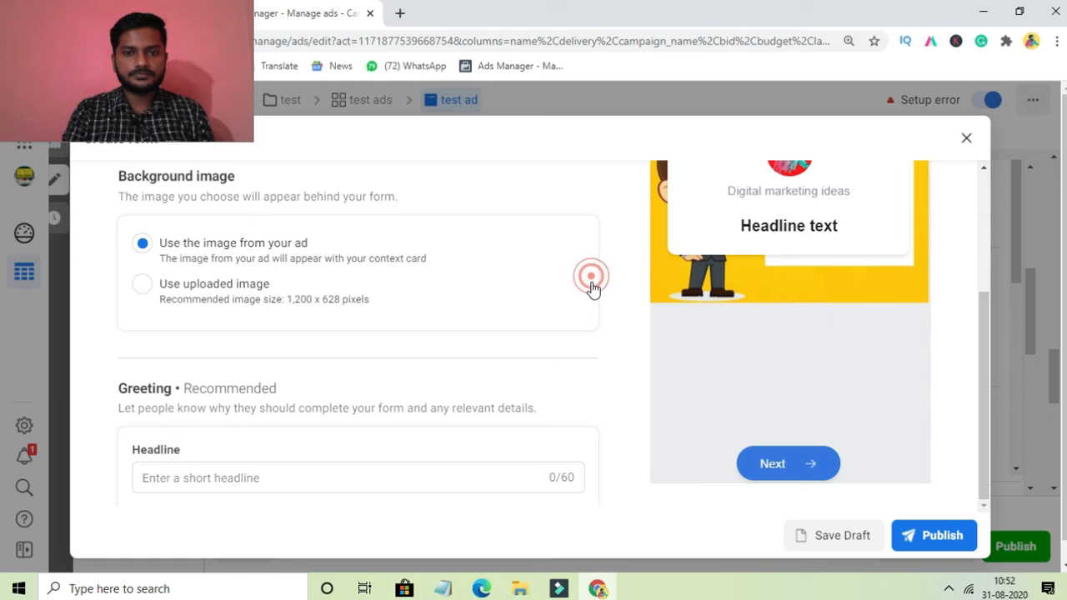
{"action": "left_click", "coordinate": [578, 275]}
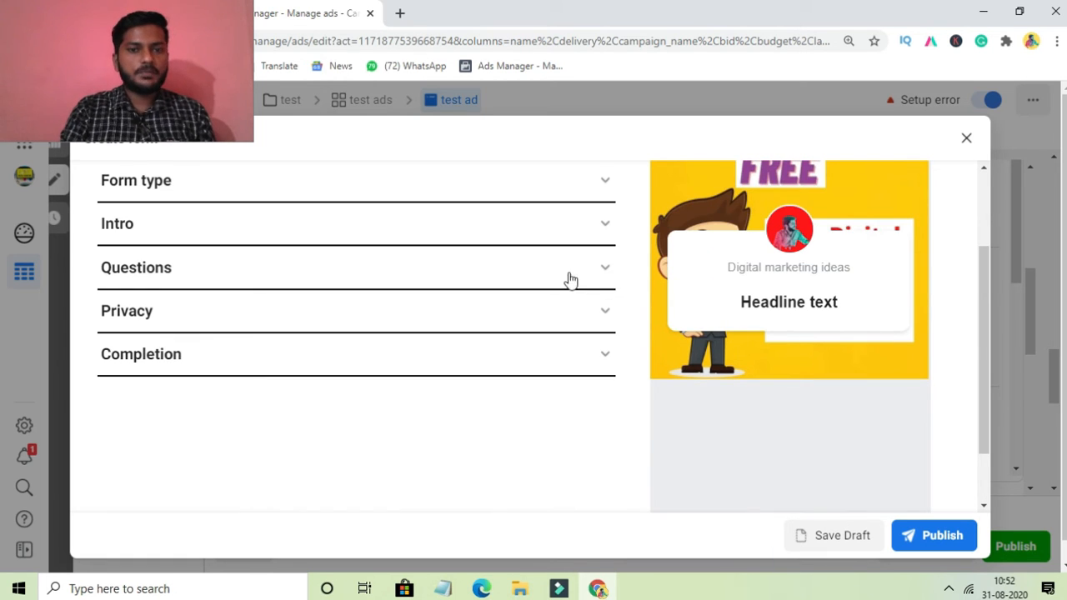
Review the lead form's Questions section and the available custom question types
{"action": "left_click", "coordinate": [520, 271]}
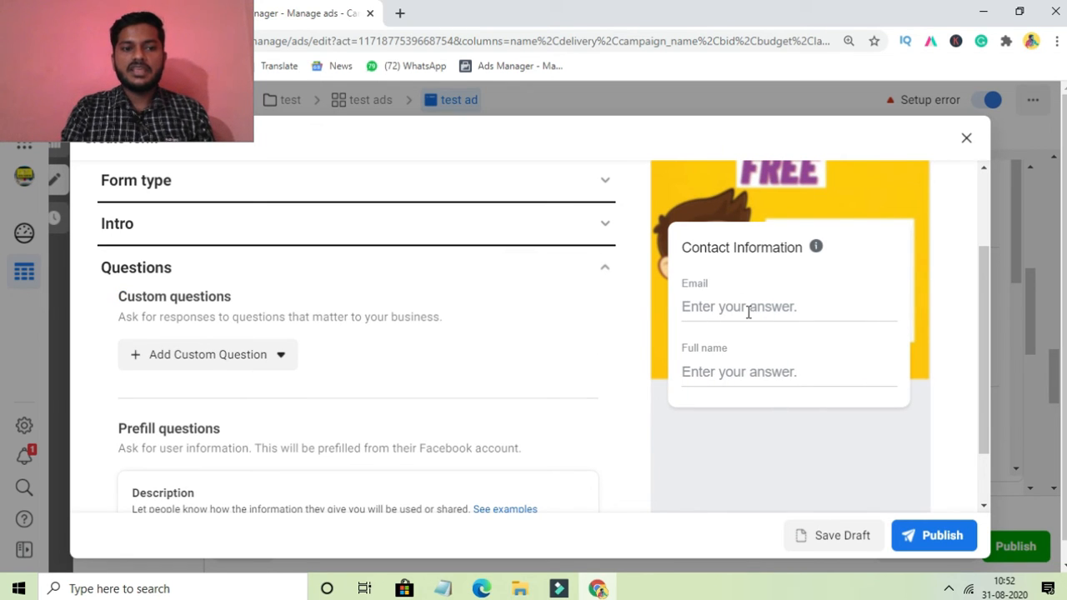
{"action": "left_click", "coordinate": [249, 363]}
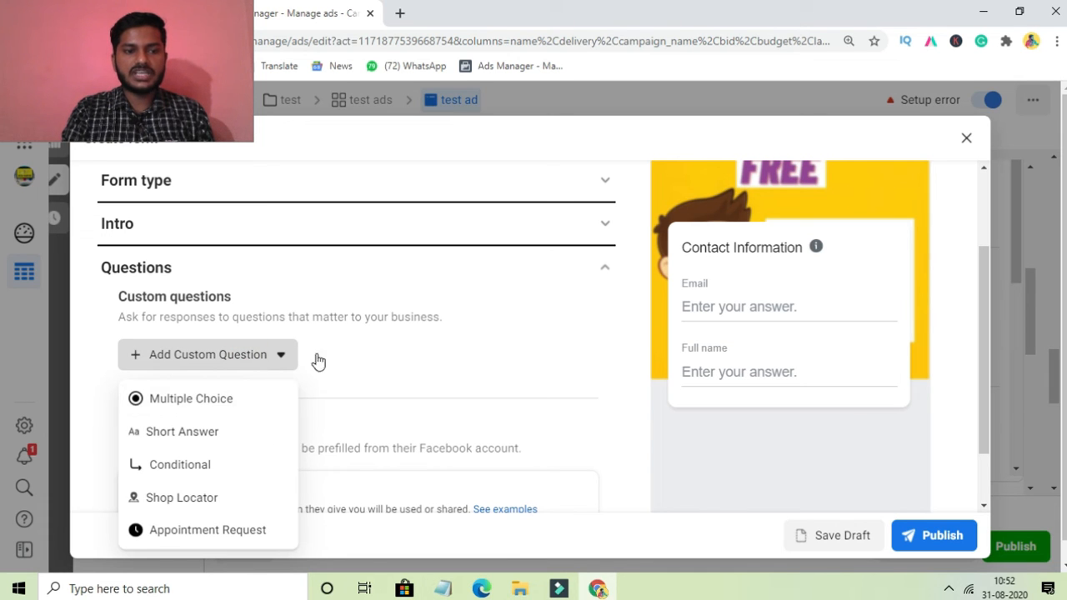
{"action": "left_click", "coordinate": [354, 338]}
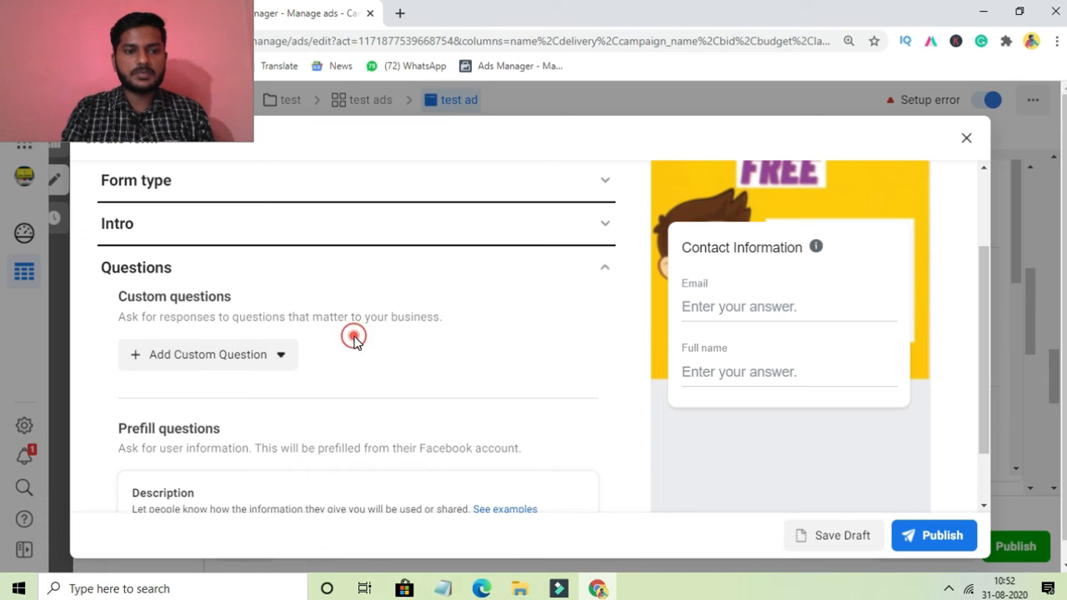
{"action": "left_click", "coordinate": [606, 273]}
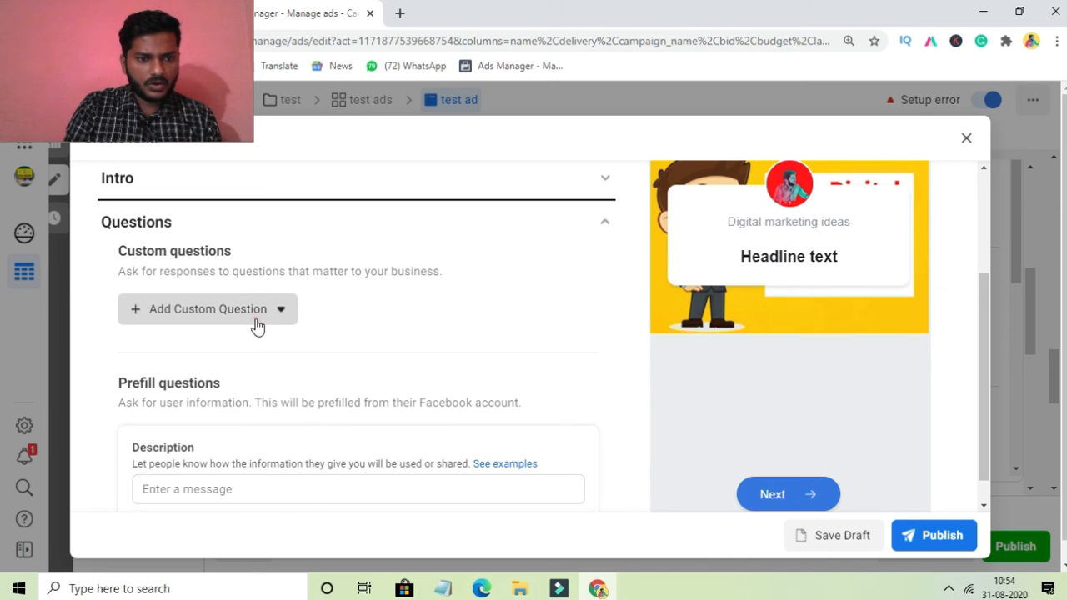
Add a short-answer custom question to the lead form with the text "moblie num"
{"action": "left_click", "coordinate": [255, 325]}
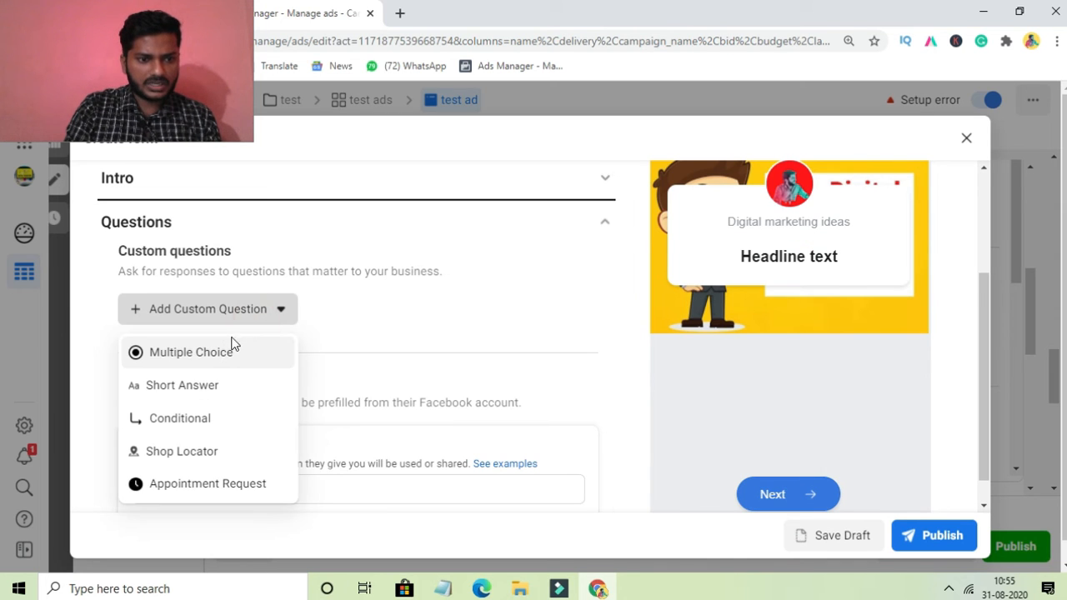
{"action": "left_click", "coordinate": [200, 388]}
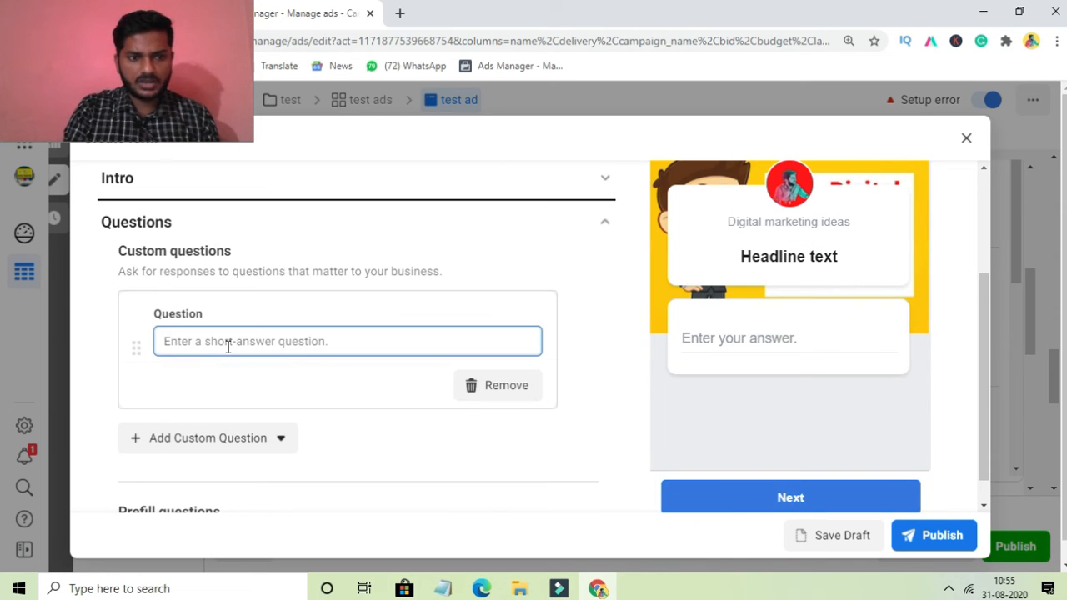
{"action": "type", "text": "mob"}
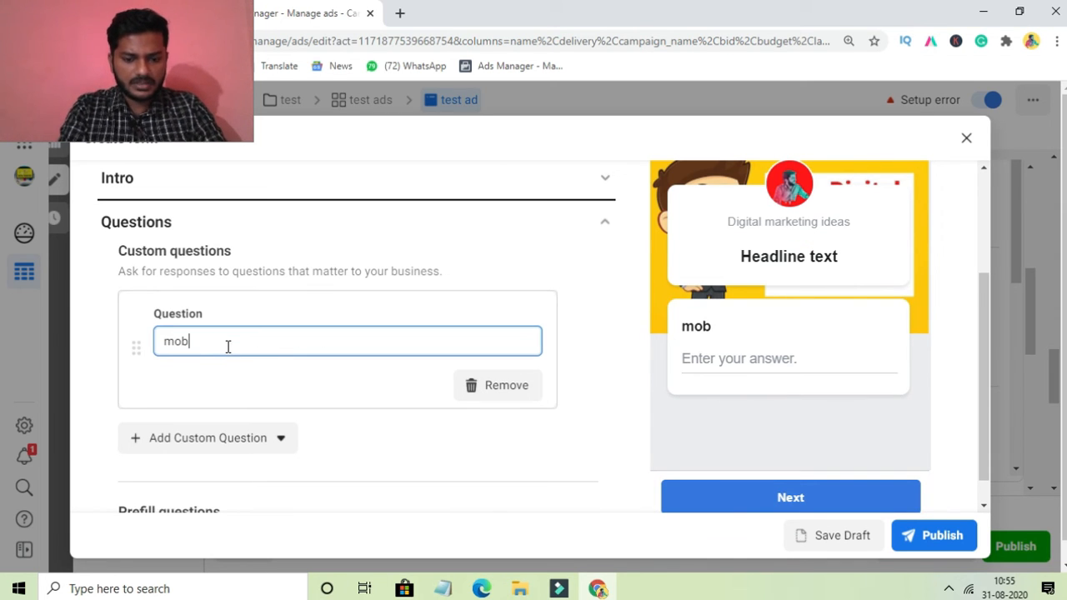
{"action": "type", "text": "lie num"}
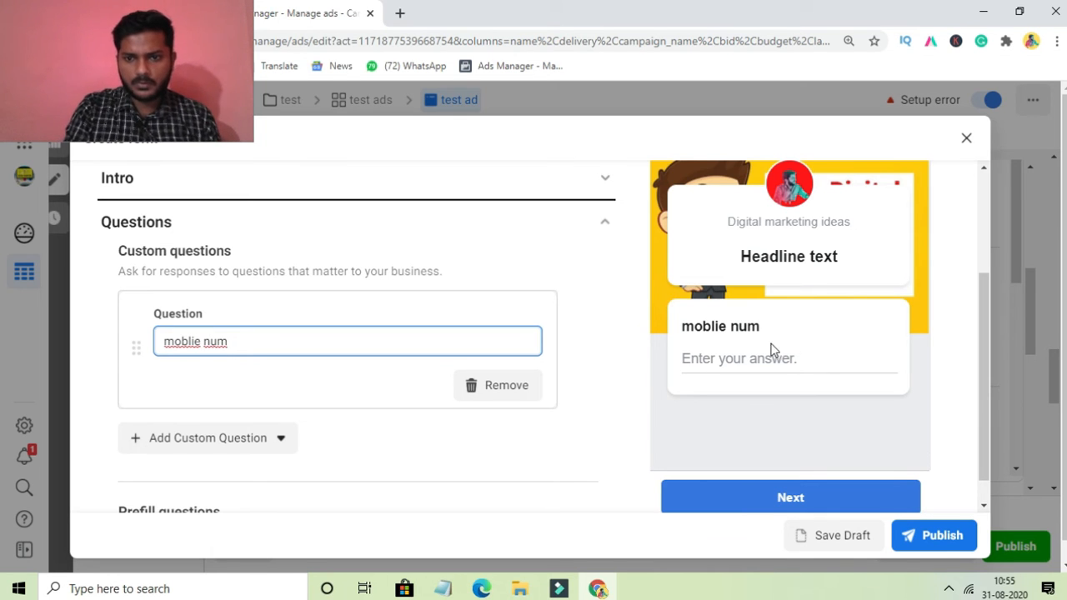
Replace the short-answer question's text with "e mail id"
{"action": "key", "text": "BackSpace"}
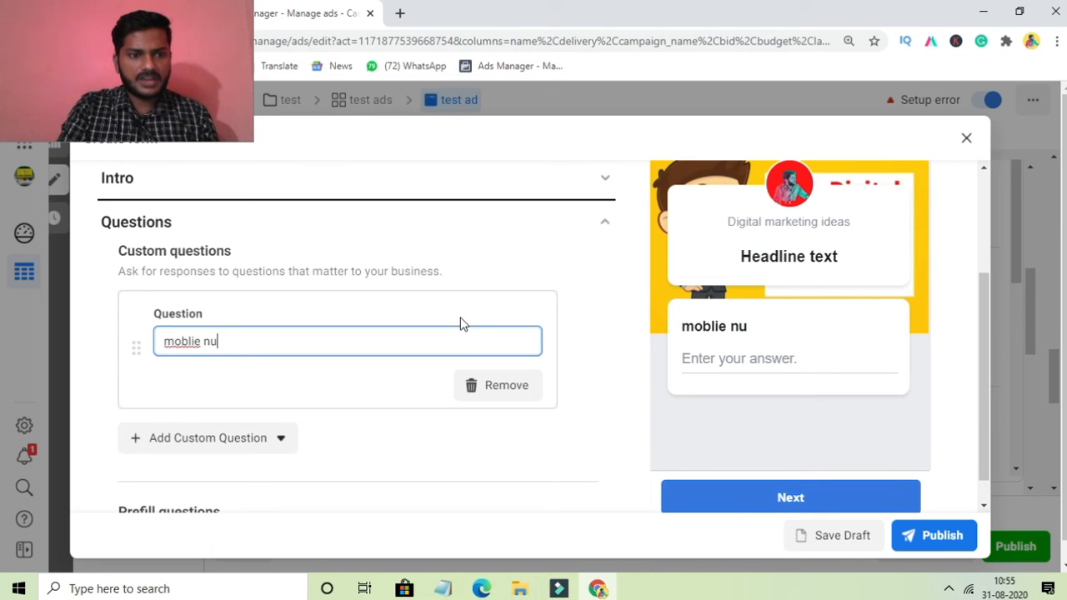
{"action": "key", "text": "BackSpace"}
{"action": "key", "text": "BackSpace"}
{"action": "key", "text": "BackSpace"}
{"action": "key", "text": "BackSpace"}
{"action": "key", "text": "BackSpace"}
{"action": "key", "text": "BackSpace"}
{"action": "key", "text": "BackSpace"}
{"action": "key", "text": "BackSpace"}
{"action": "key", "text": "BackSpace"}
{"action": "type", "text": "e"}
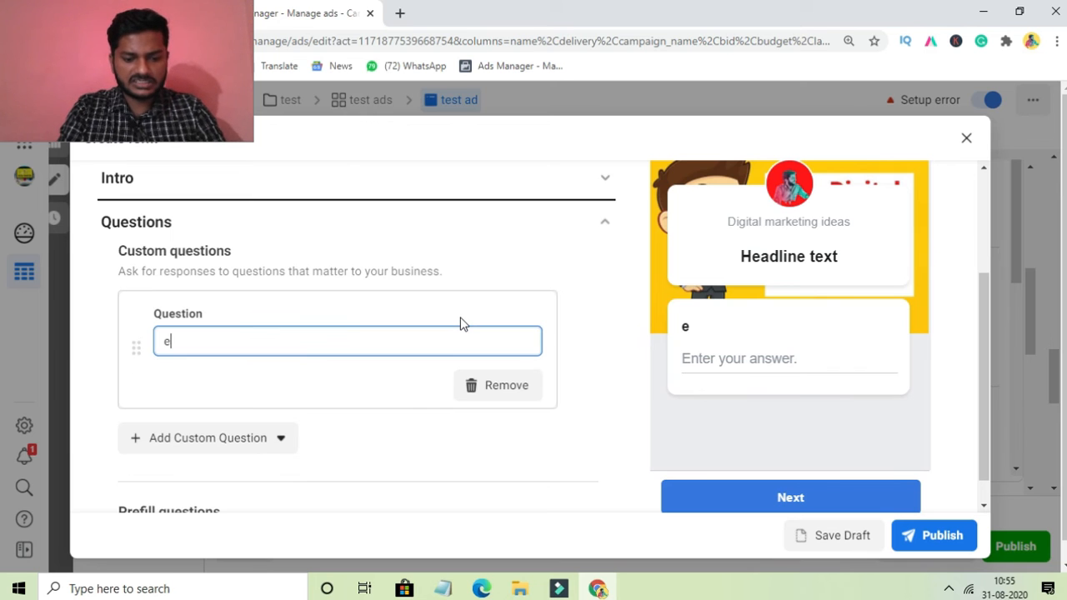
{"action": "type", "text": " mail id"}
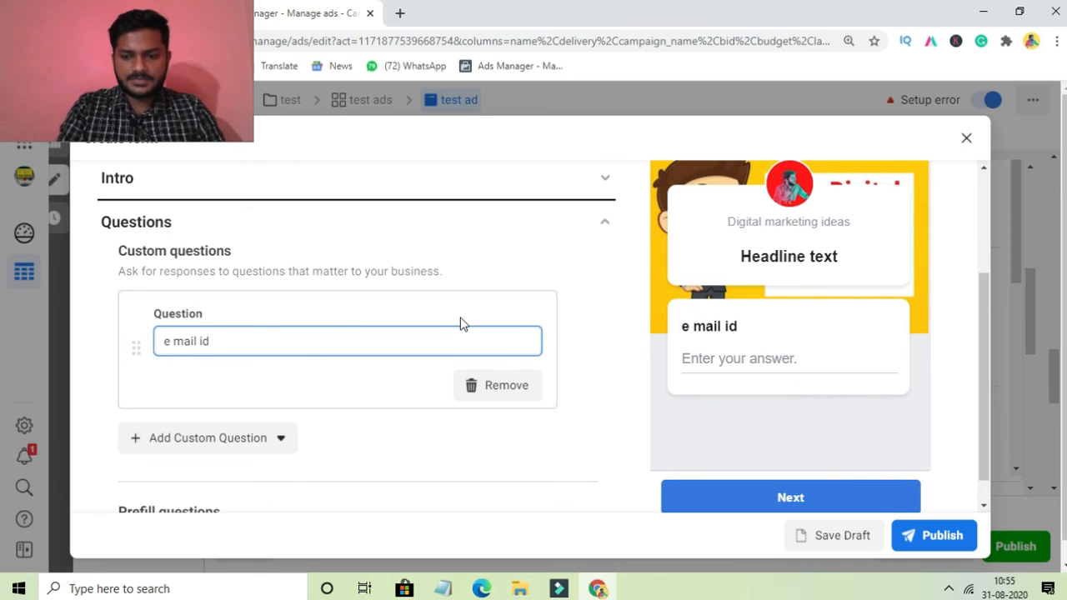
{"action": "key", "text": "BackSpace"}
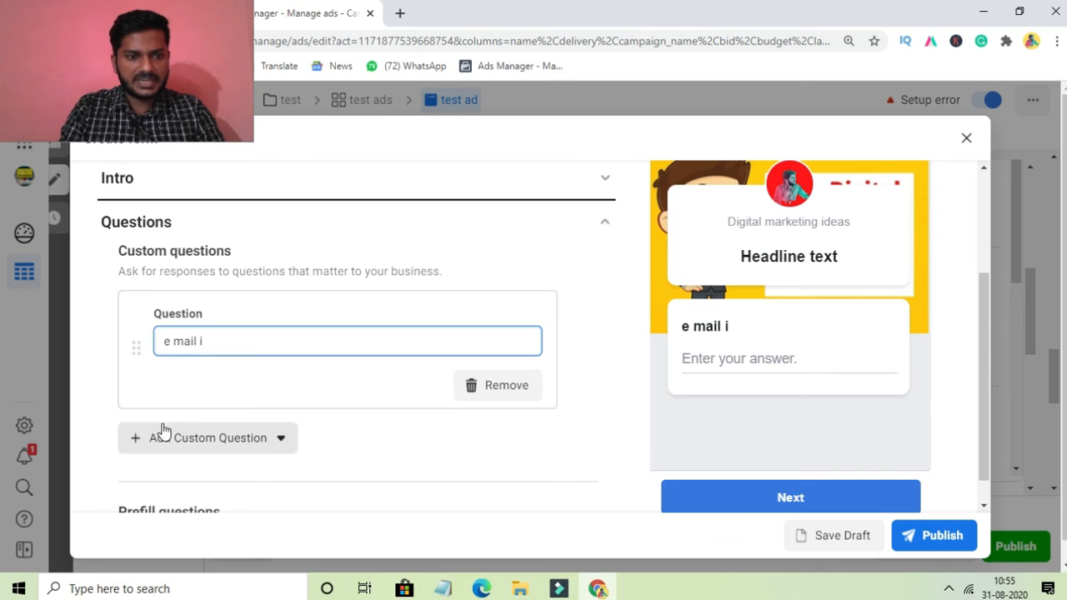
{"action": "type", "text": "d"}
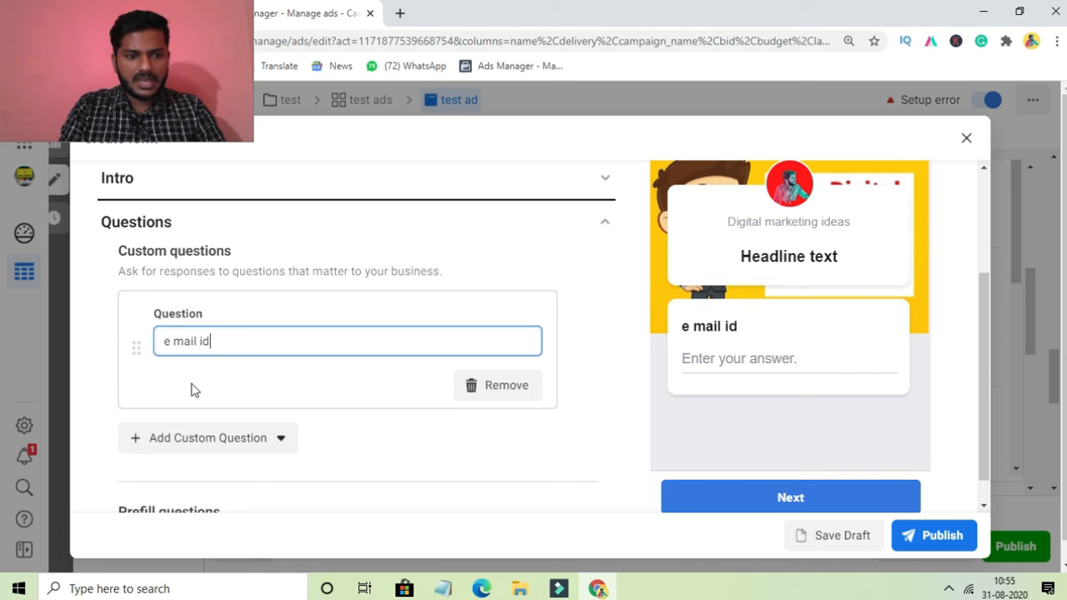
Add a second short-answer custom question with the text "contact num"
{"action": "left_click", "coordinate": [137, 436]}
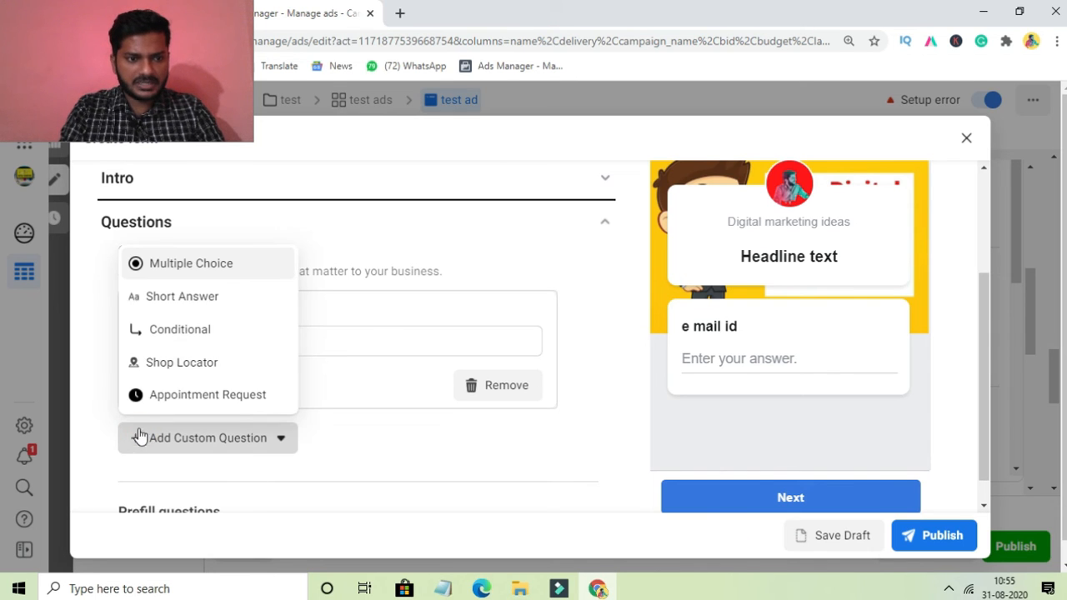
{"action": "left_click", "coordinate": [185, 302]}
{"action": "type", "text": "mob"}
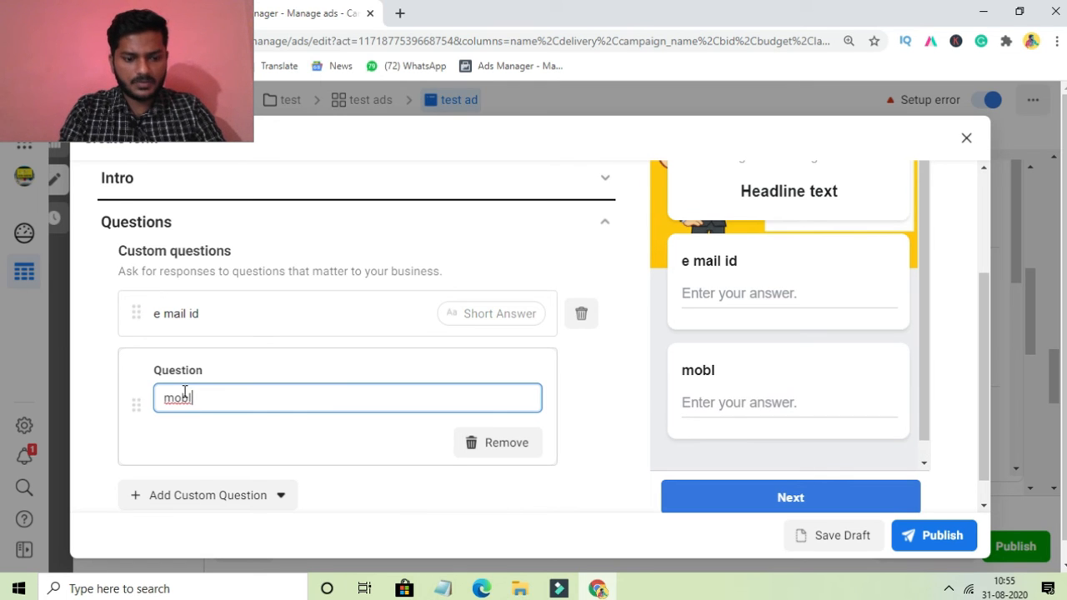
{"action": "type", "text": "l"}
{"action": "key", "text": "BackSpace"}
{"action": "key", "text": "BackSpace"}
{"action": "key", "text": "BackSpace"}
{"action": "key", "text": "BackSpace"}
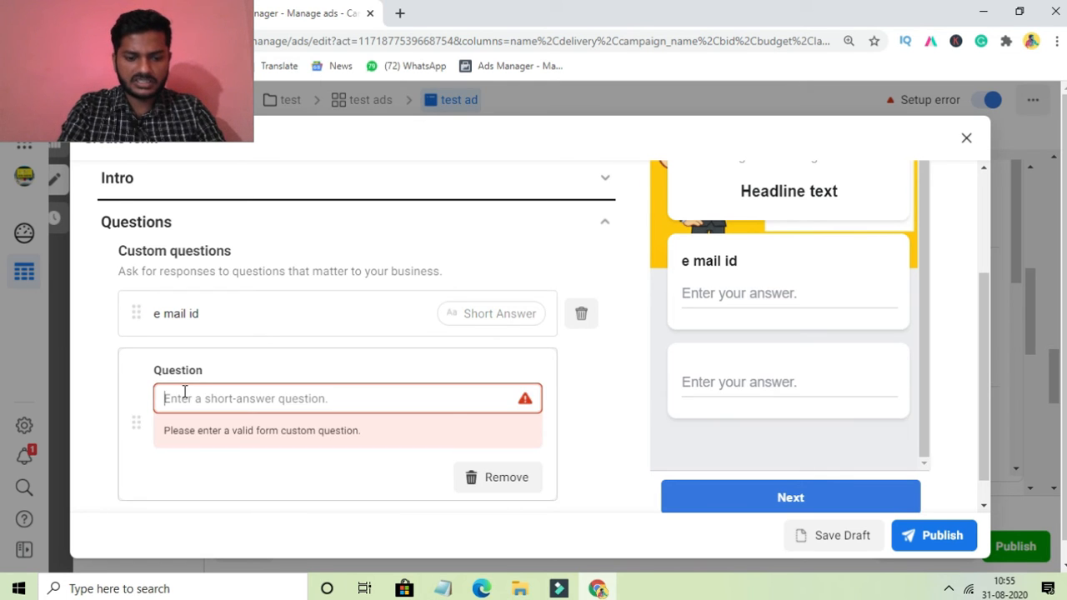
{"action": "type", "text": "coun"}
{"action": "key", "text": "BackSpace"}
{"action": "key", "text": "BackSpace"}
{"action": "key", "text": "BackSpace"}
{"action": "type", "text": "n"}
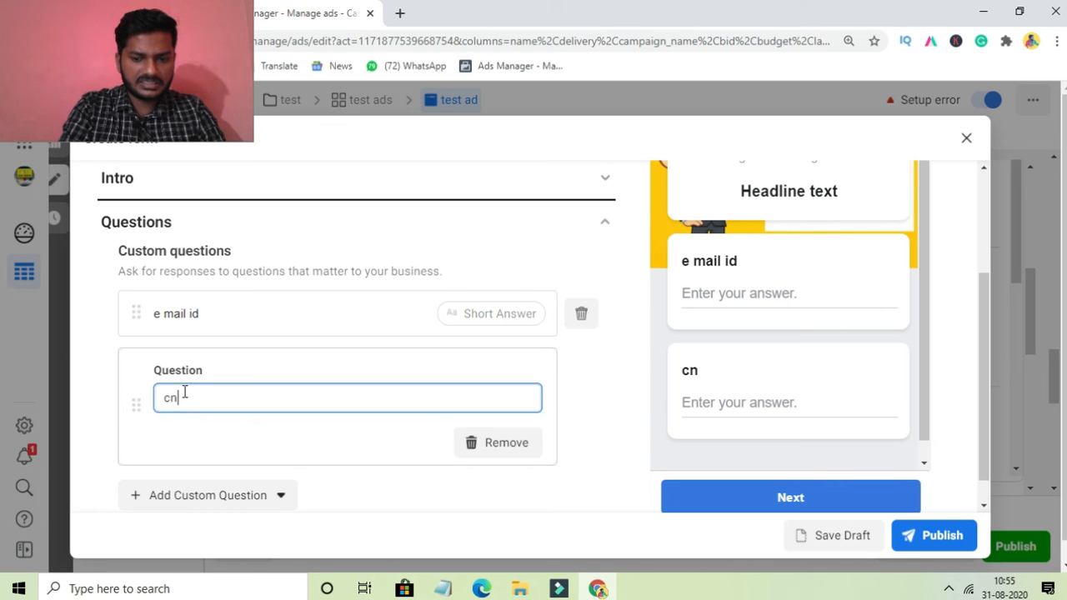
{"action": "type", "text": "onta"}
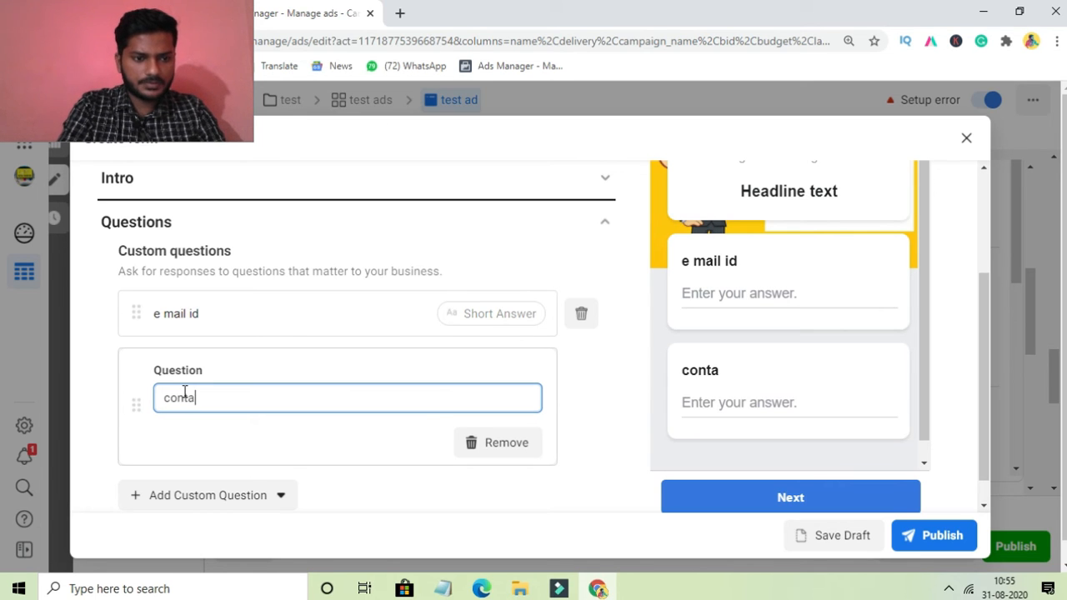
{"action": "type", "text": "ct"}
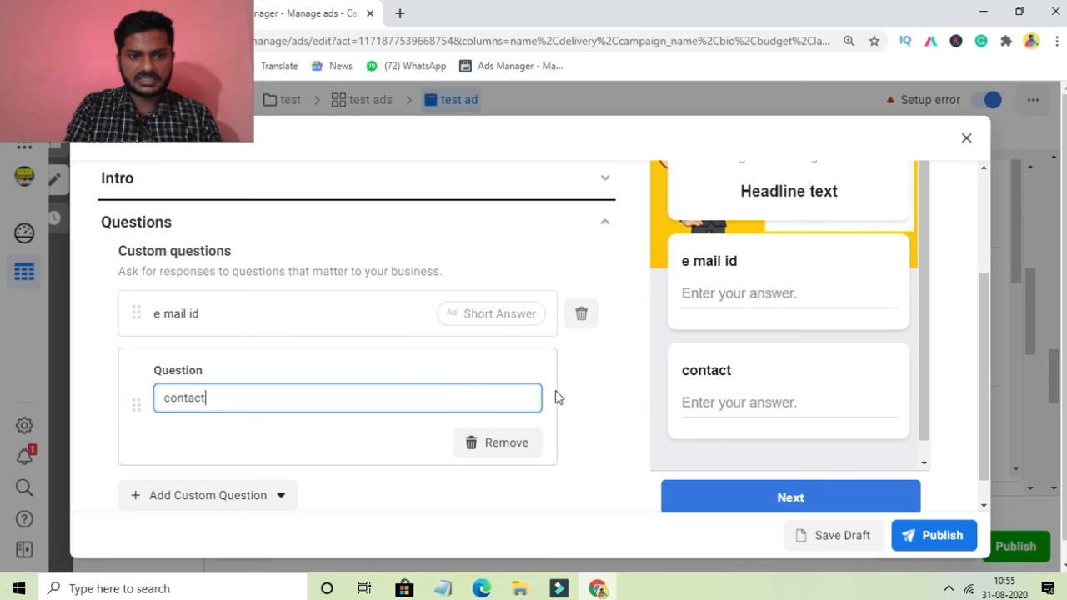
{"action": "type", "text": " num"}
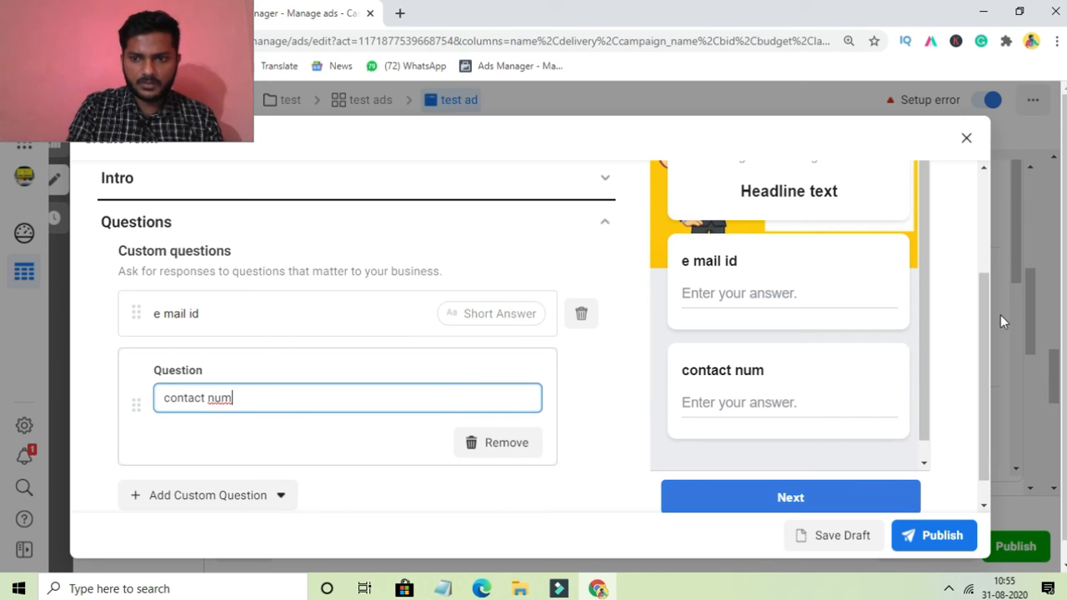
Collapse the lead form's Questions section and expand its Privacy section
{"action": "scroll", "coordinate": [985, 320], "scroll_direction": "down", "scroll_amount": 1}
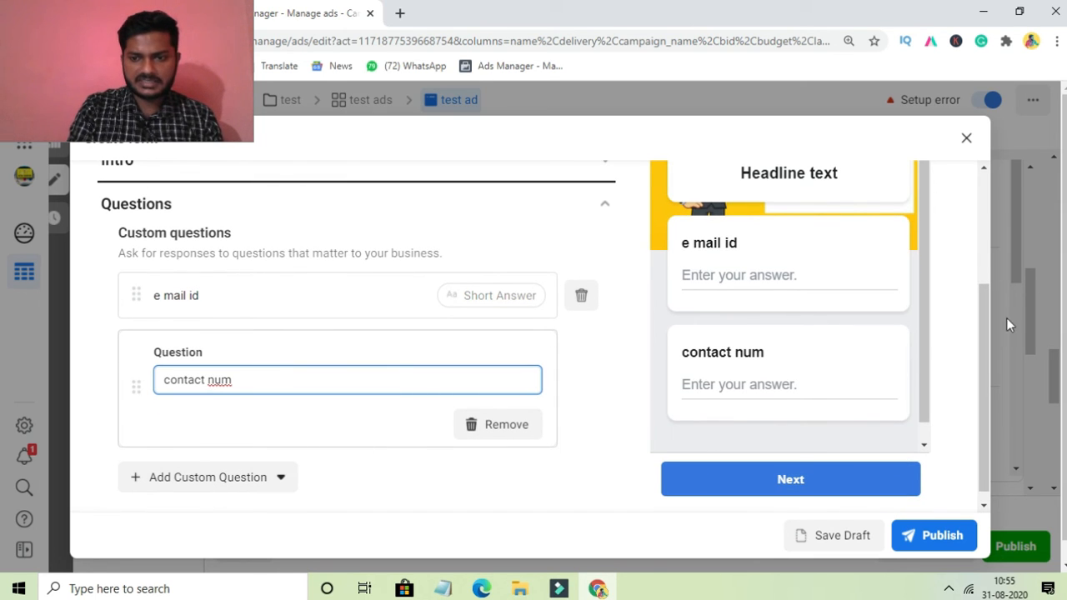
{"action": "left_click", "coordinate": [606, 209]}
{"action": "left_click", "coordinate": [542, 257]}
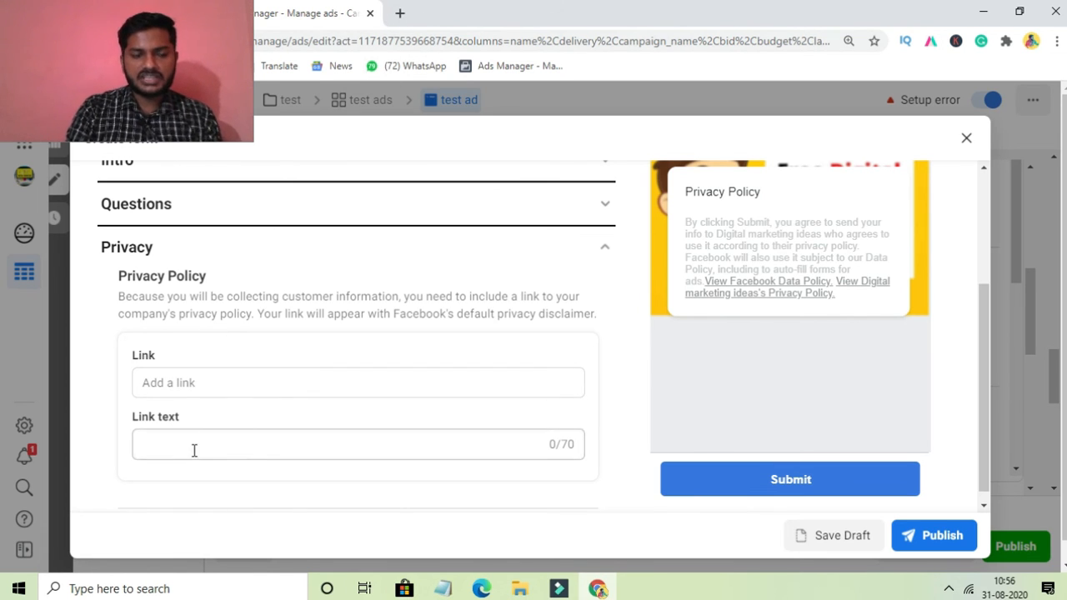
Search Google for "privacy policy generator" in a new browser tab
{"action": "left_click", "coordinate": [401, 14]}
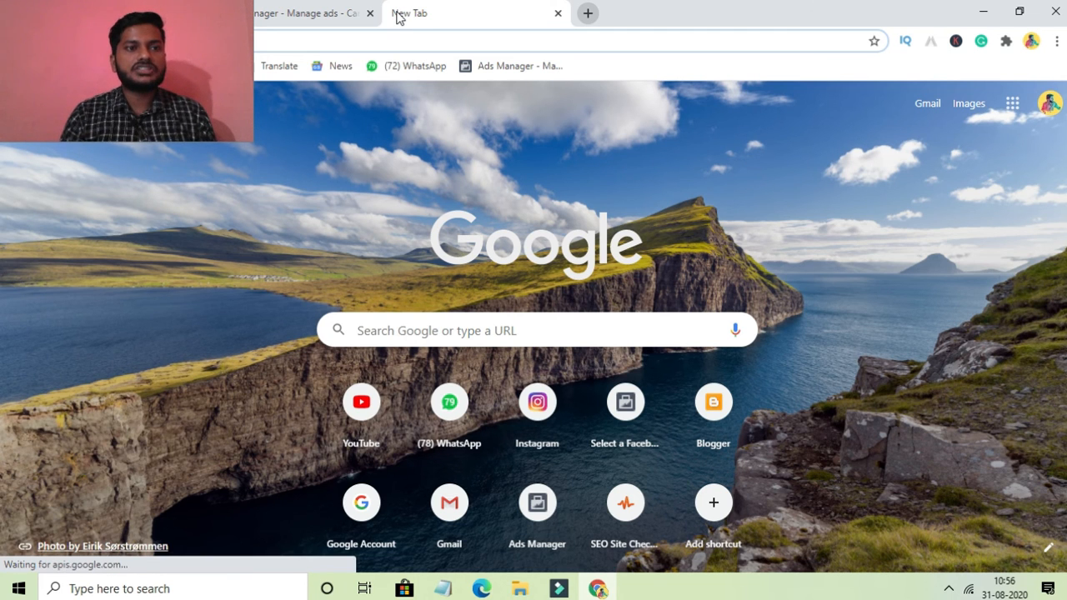
{"action": "left_click_drag", "start_coordinate": [23, 39], "coordinate": [70, 166]}
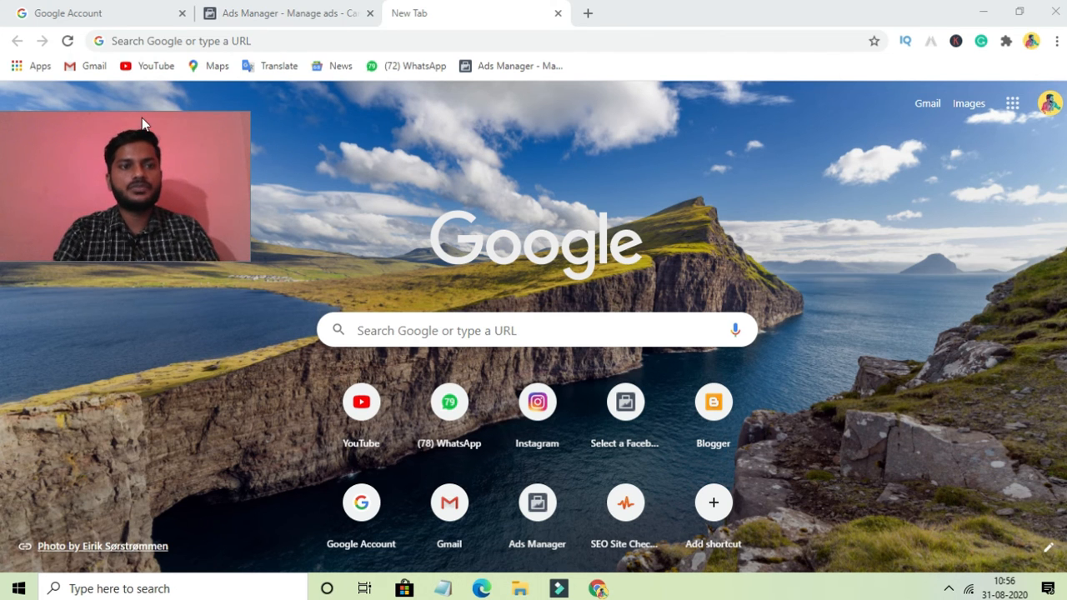
{"action": "left_click", "coordinate": [296, 40]}
{"action": "type", "text": "p"}
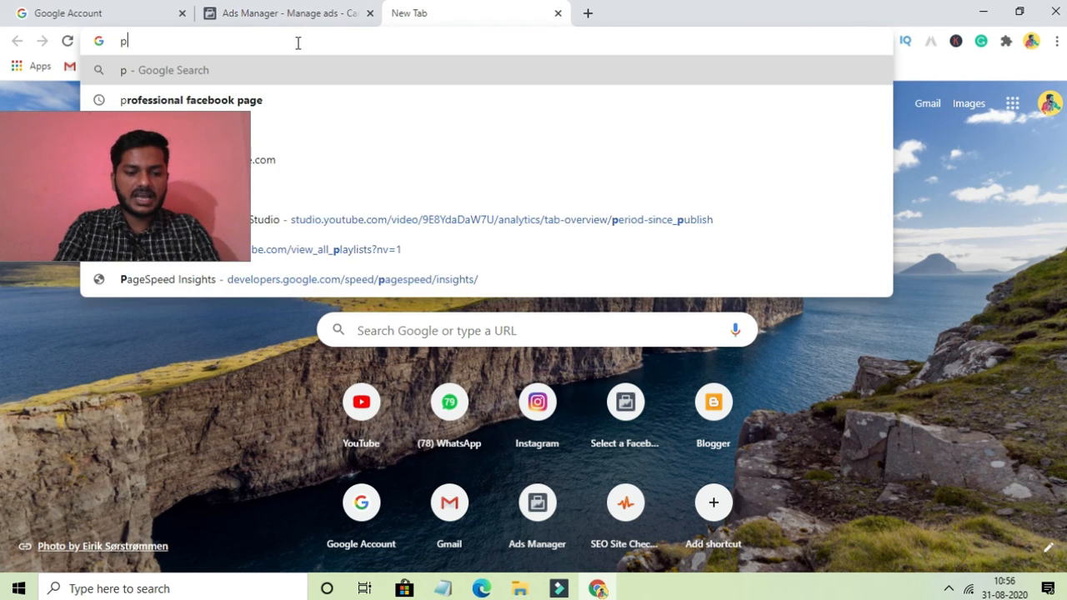
{"action": "type", "text": "rivac"}
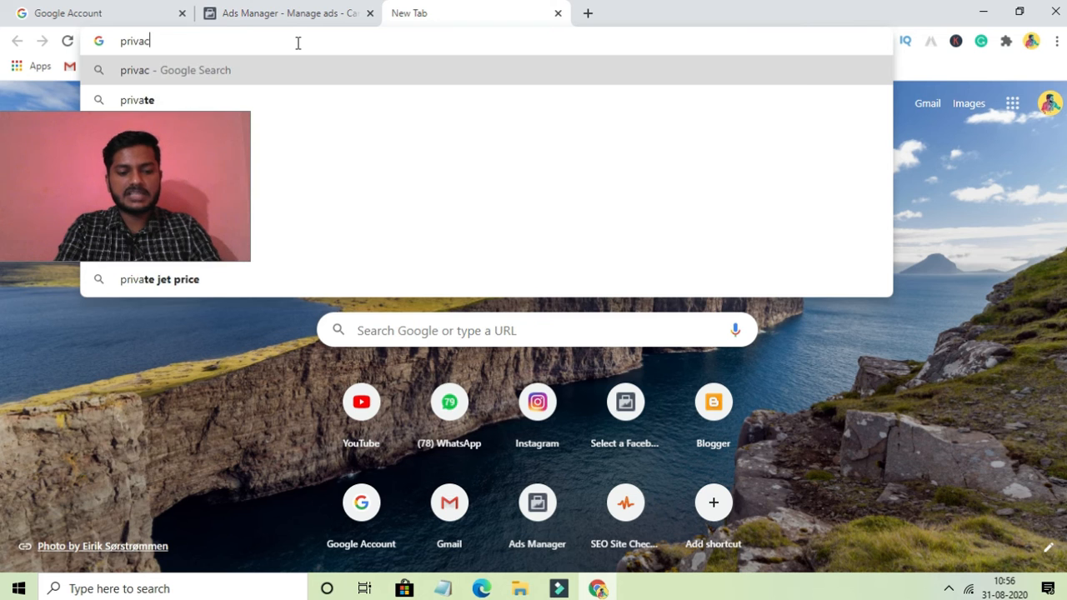
{"action": "type", "text": "t p"}
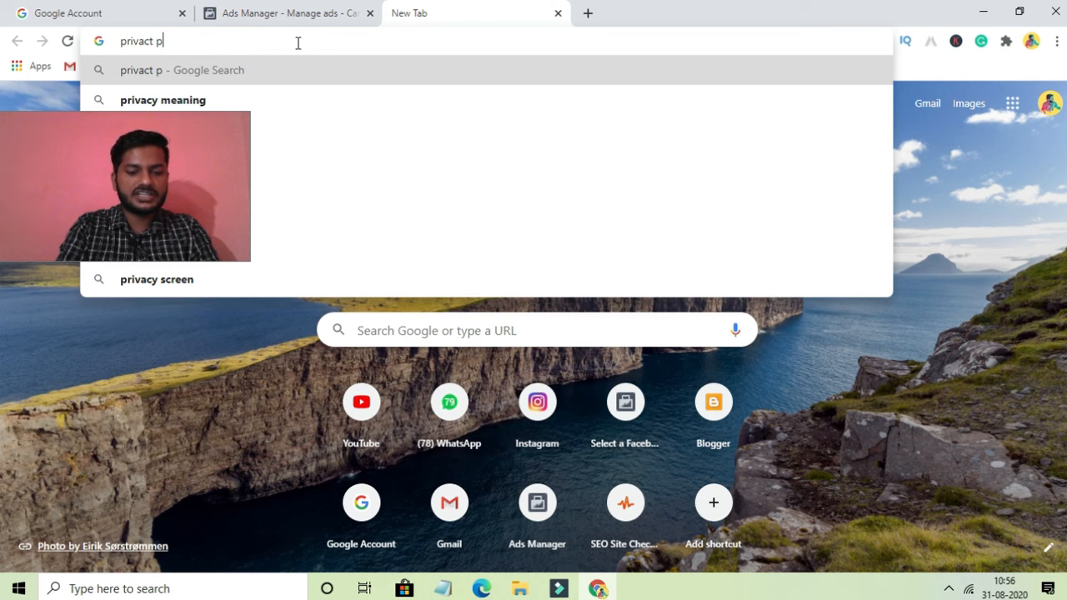
{"action": "type", "text": "oicy"}
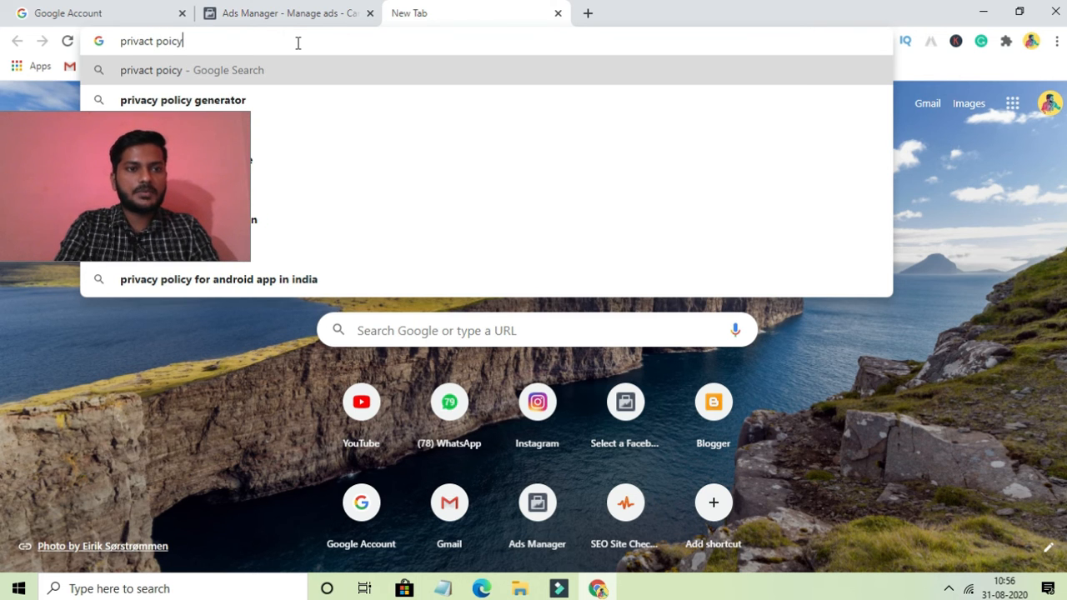
{"action": "left_click", "coordinate": [256, 101]}
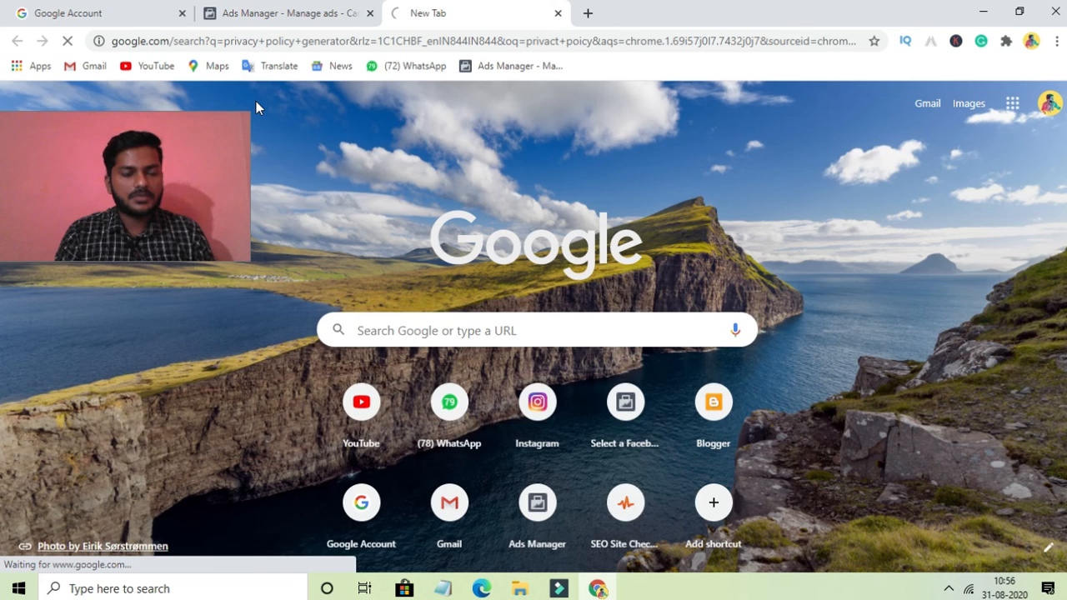
Return to the Ads Manager lead form and set the privacy policy link text to "our privacy policy"
{"action": "left_click", "coordinate": [273, 12]}
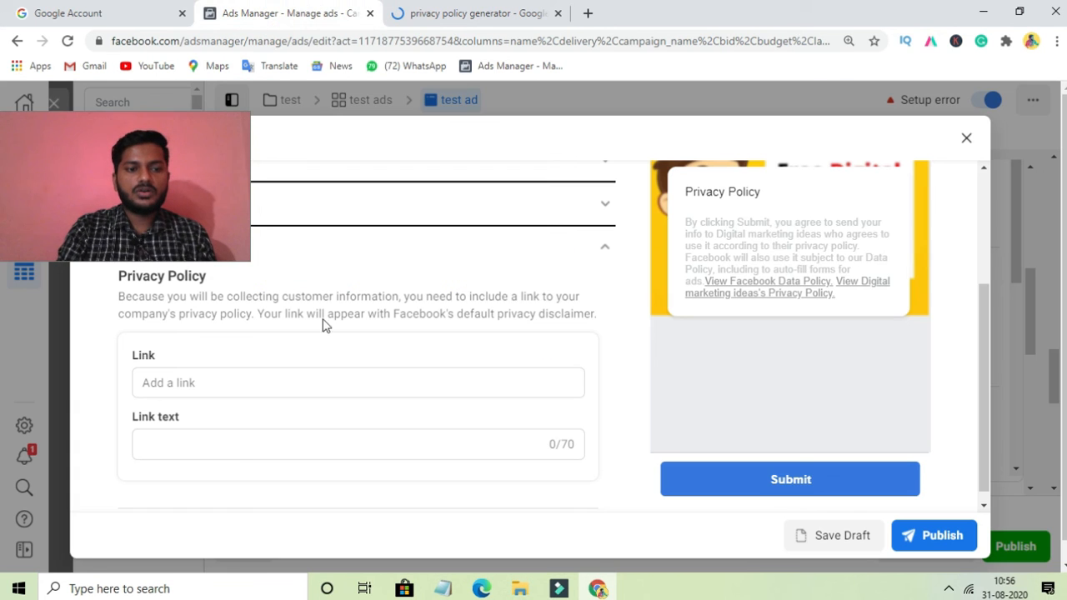
{"action": "left_click", "coordinate": [176, 446]}
{"action": "type", "text": "out"}
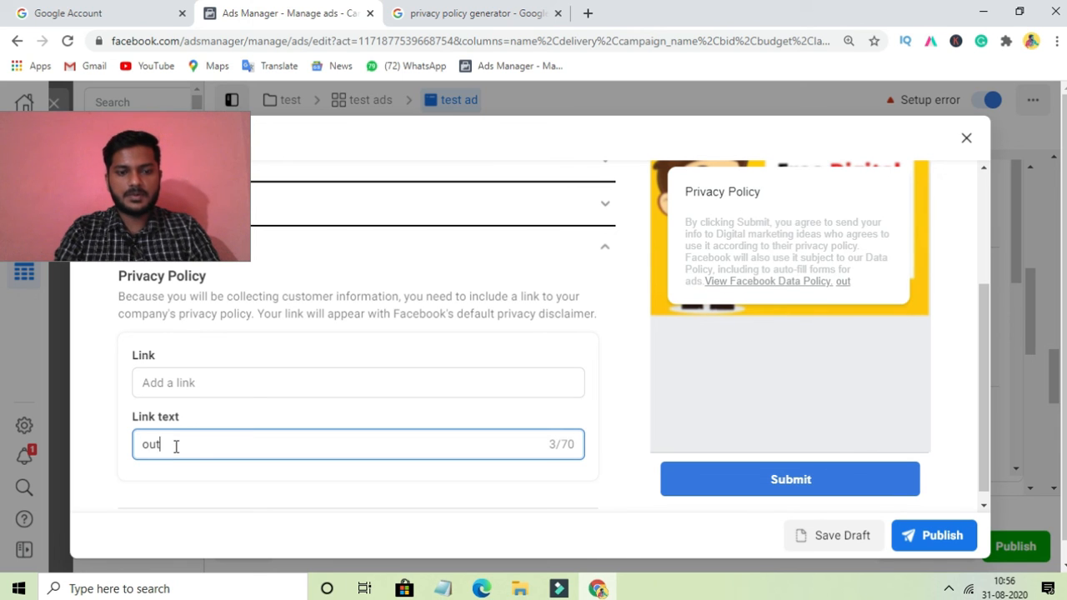
{"action": "type", "text": " p"}
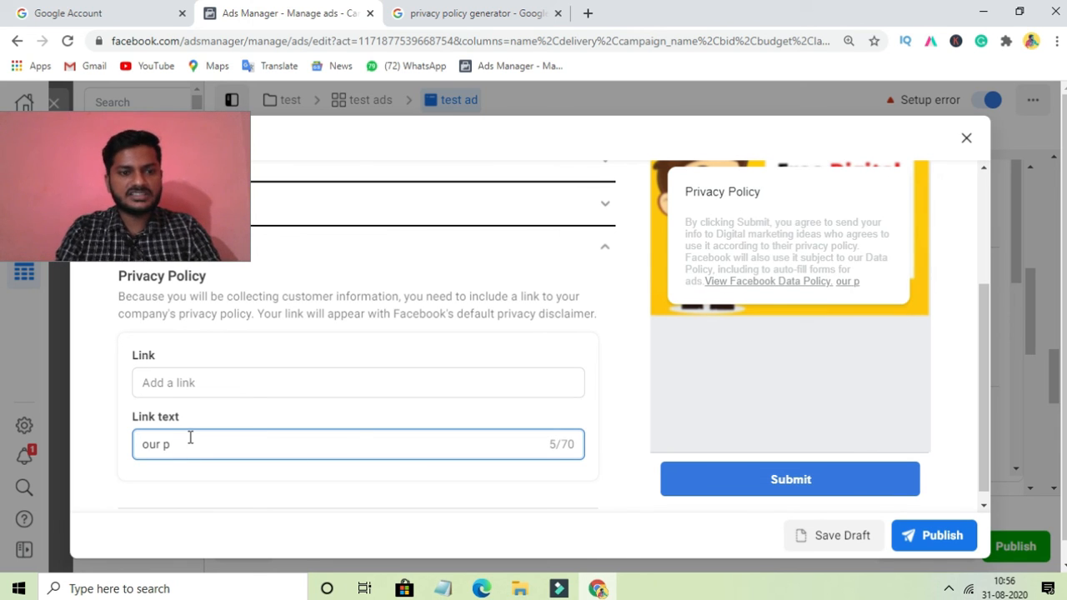
{"action": "type", "text": "rivacy"}
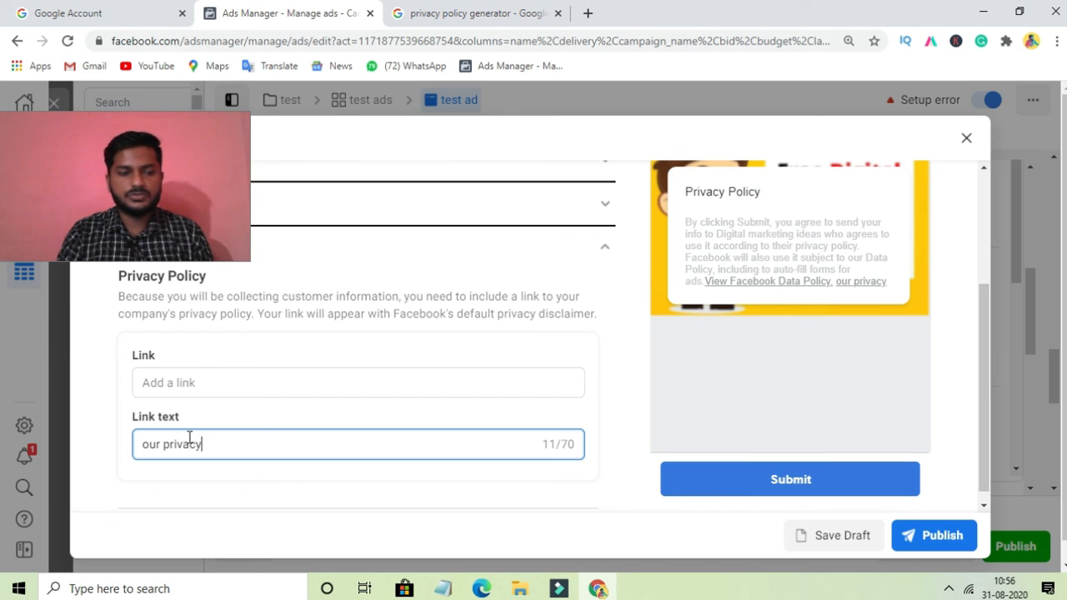
{"action": "type", "text": " p"}
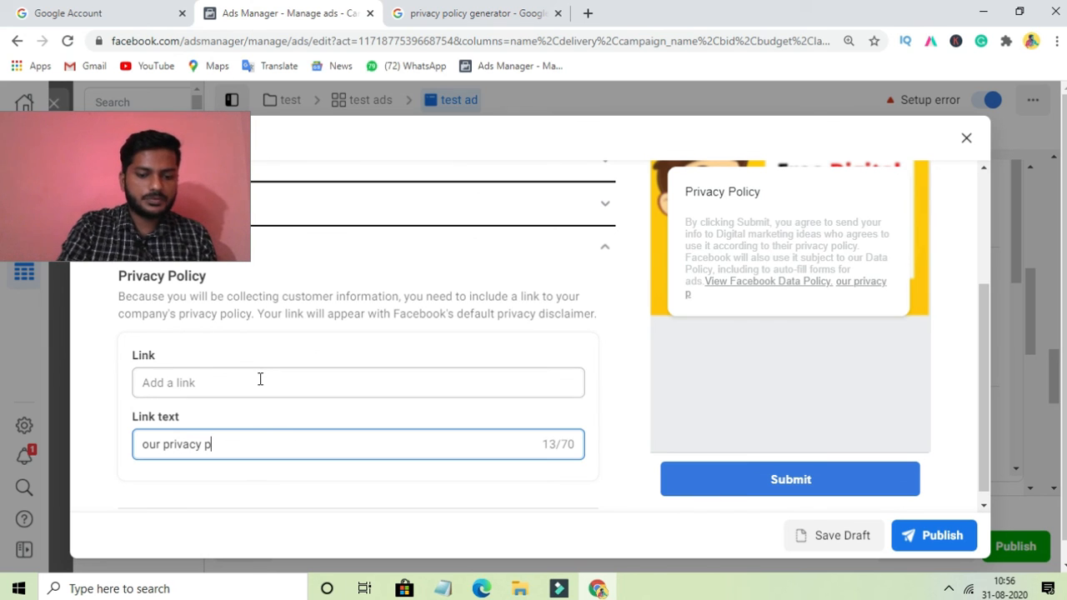
{"action": "type", "text": "olict"}
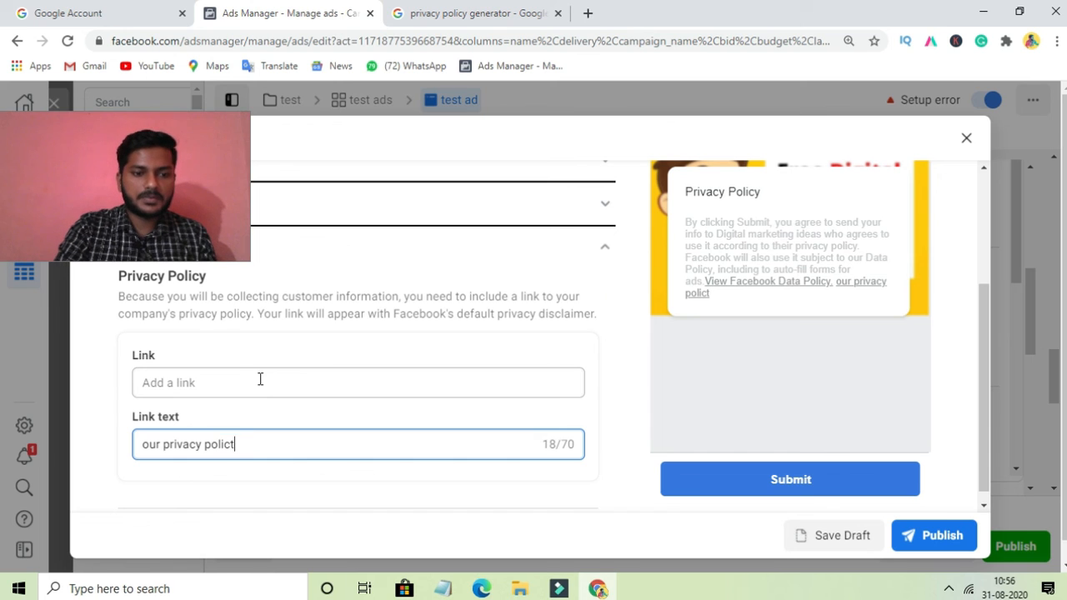
{"action": "key", "text": "BackSpace"}
{"action": "type", "text": "y"}
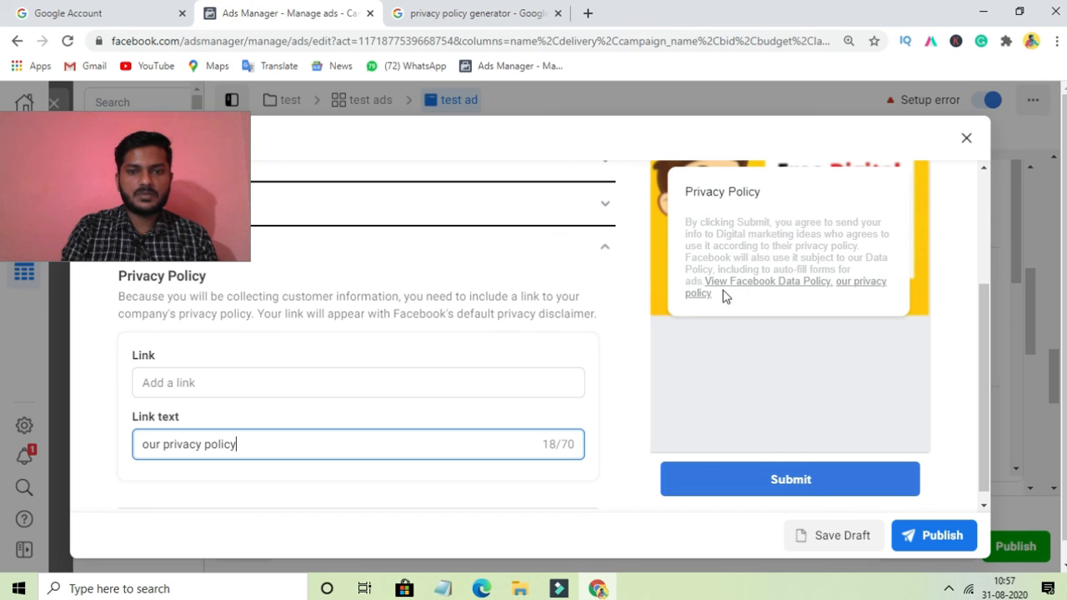
In the lead form's Completion section, append "kjkh ghjg" to the headline and "huj" to the description of the message for leads
{"action": "left_click", "coordinate": [602, 261]}
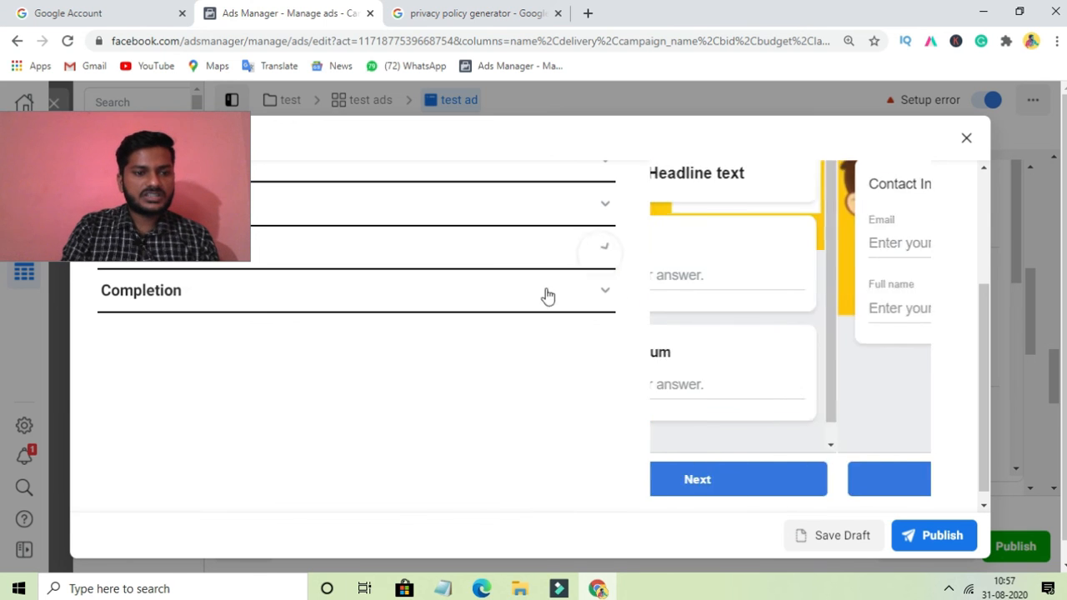
{"action": "left_click", "coordinate": [361, 297]}
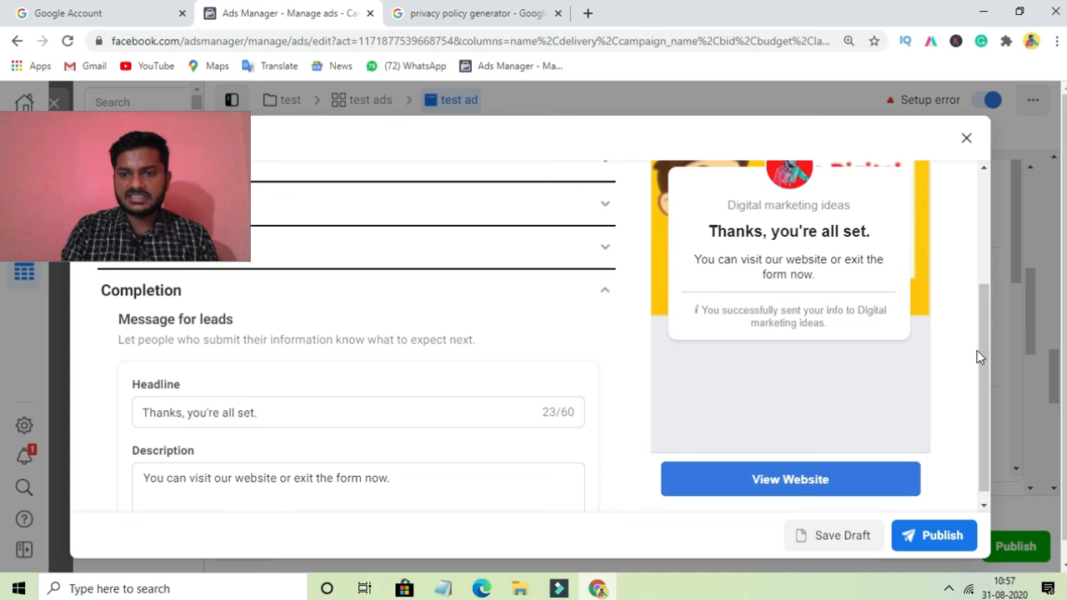
{"action": "scroll", "coordinate": [984, 349], "scroll_direction": "down", "scroll_amount": 1}
{"action": "left_click", "coordinate": [341, 404]}
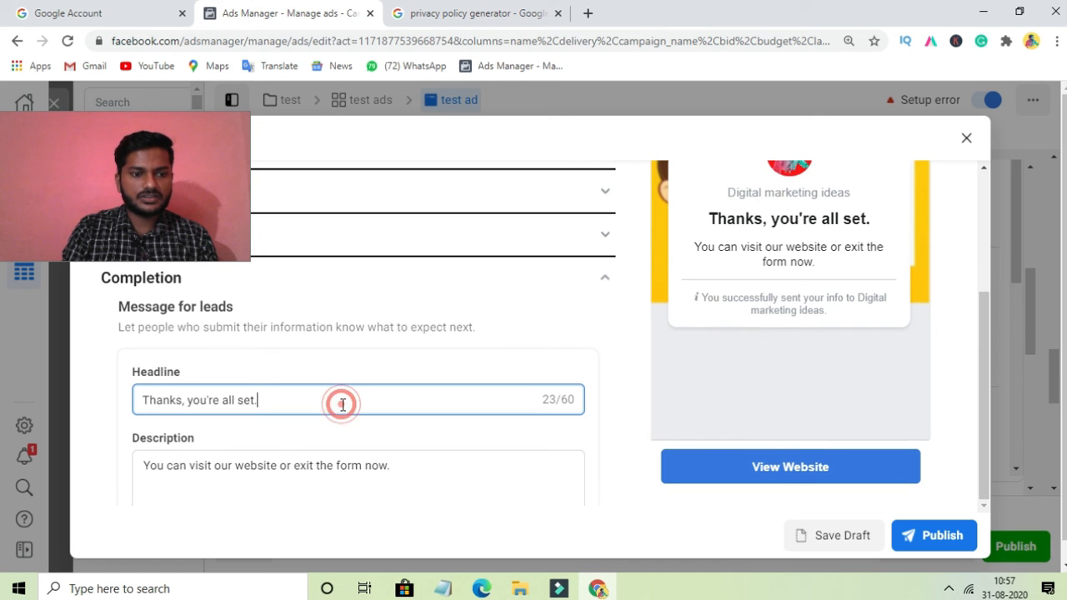
{"action": "type", "text": "kjkh ghjg"}
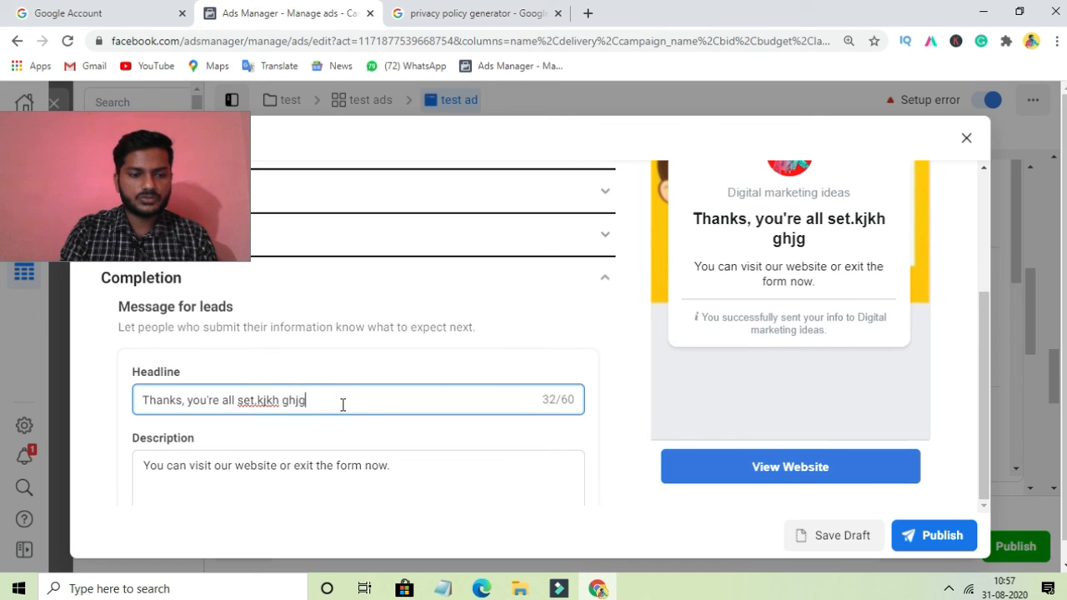
{"action": "left_click", "coordinate": [425, 481]}
{"action": "type", "text": "huj"}
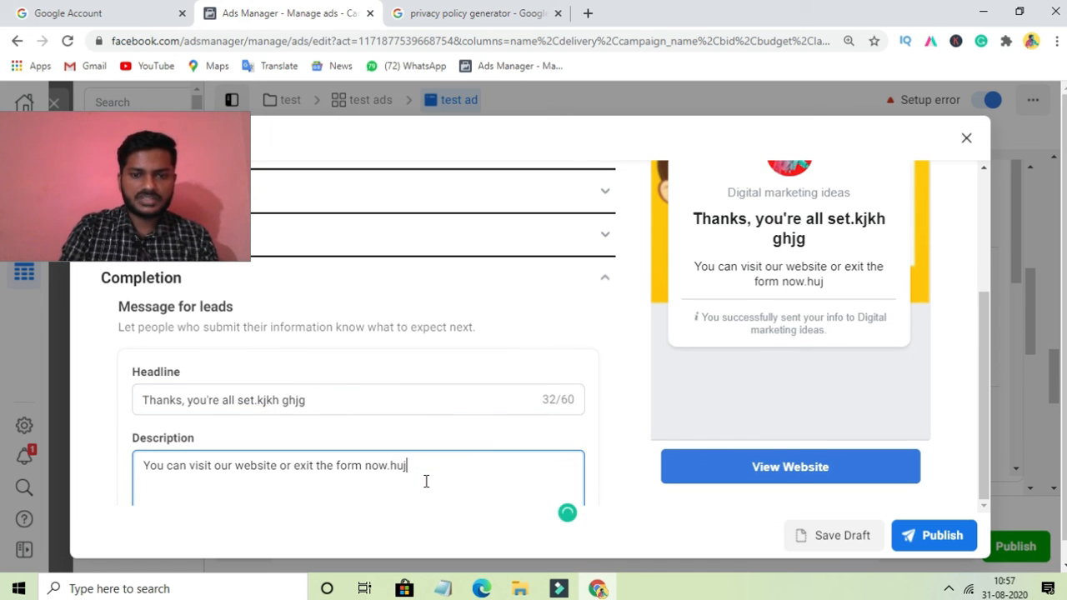
Close the lead form without saving and select the existing instant form created on 2020-06-05 for the ad
{"action": "left_click_drag", "start_coordinate": [985, 398], "coordinate": [979, 351]}
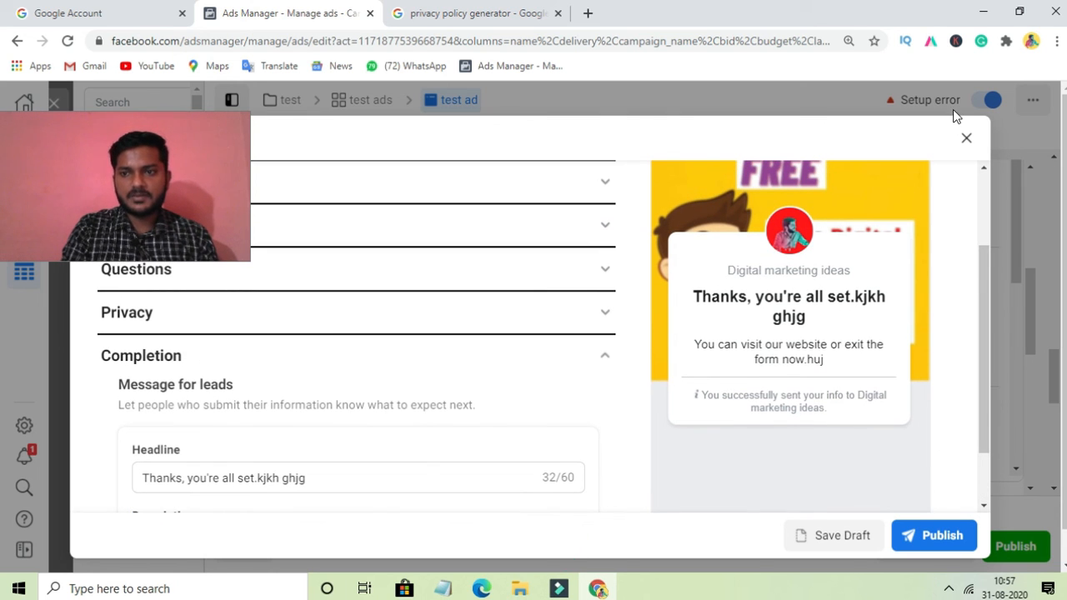
{"action": "left_click", "coordinate": [964, 140]}
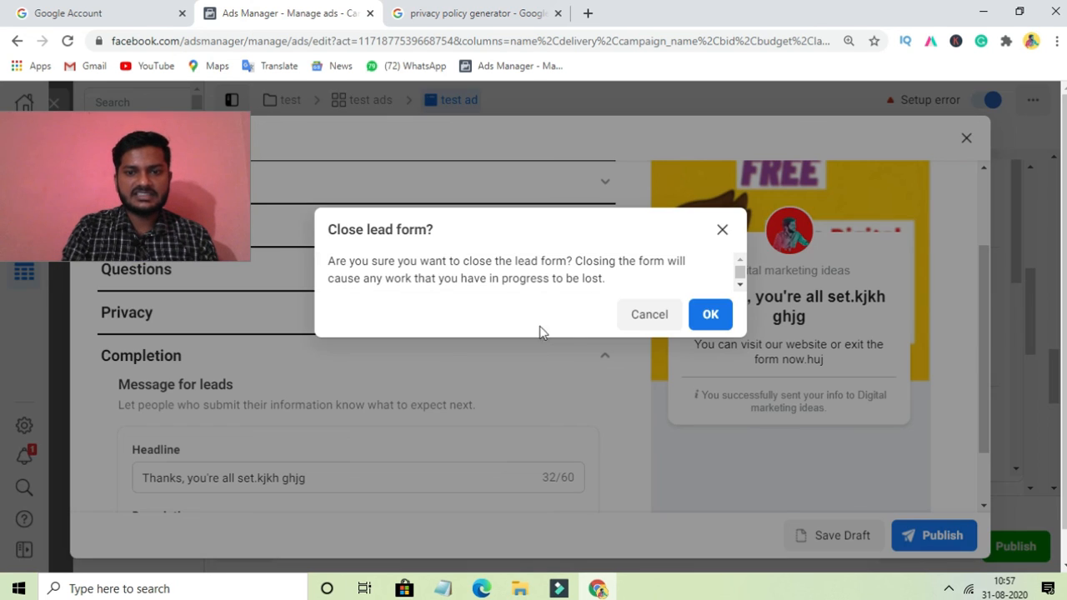
{"action": "left_click", "coordinate": [709, 315]}
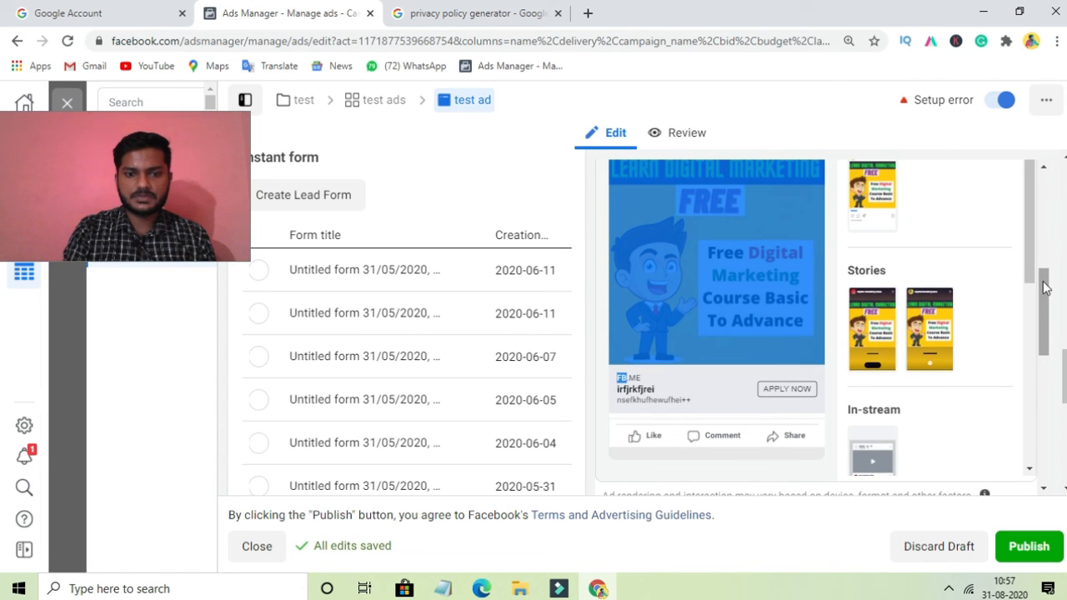
{"action": "left_click", "coordinate": [260, 402]}
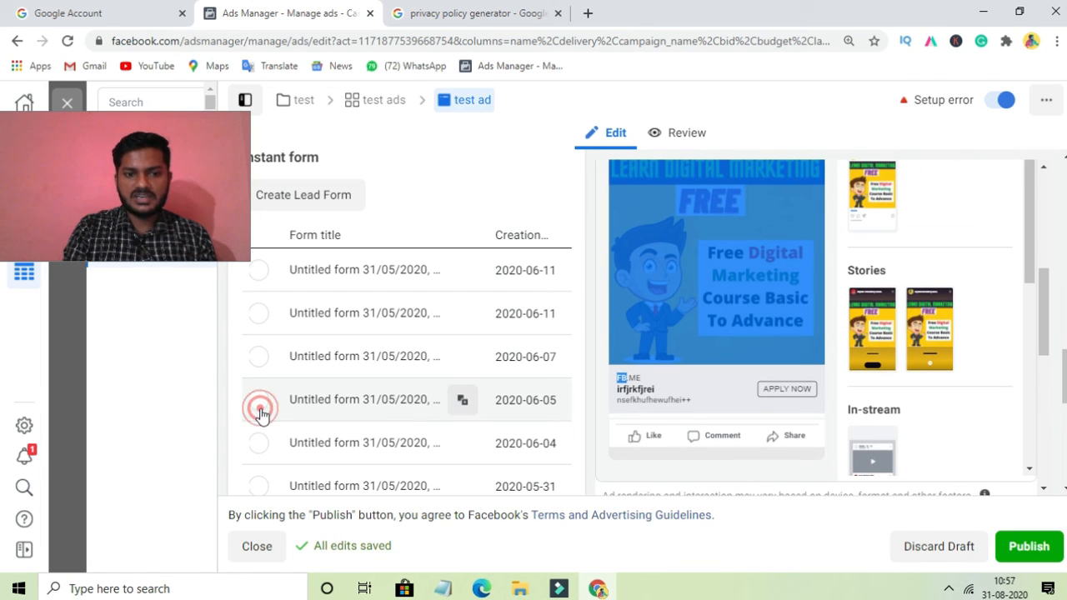
{"action": "left_click_drag", "start_coordinate": [1064, 364], "coordinate": [1065, 459]}
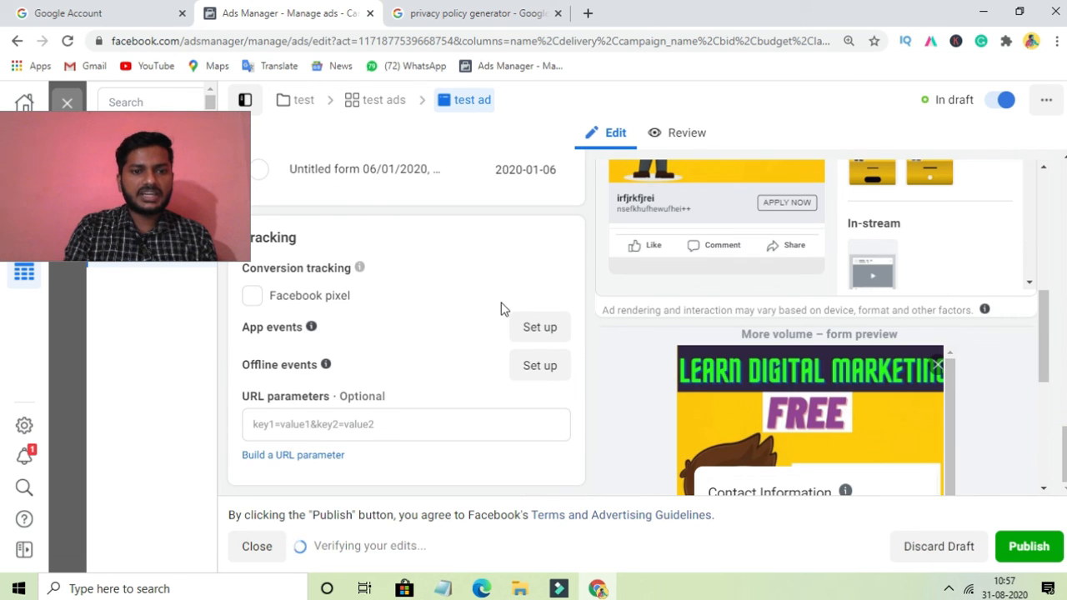